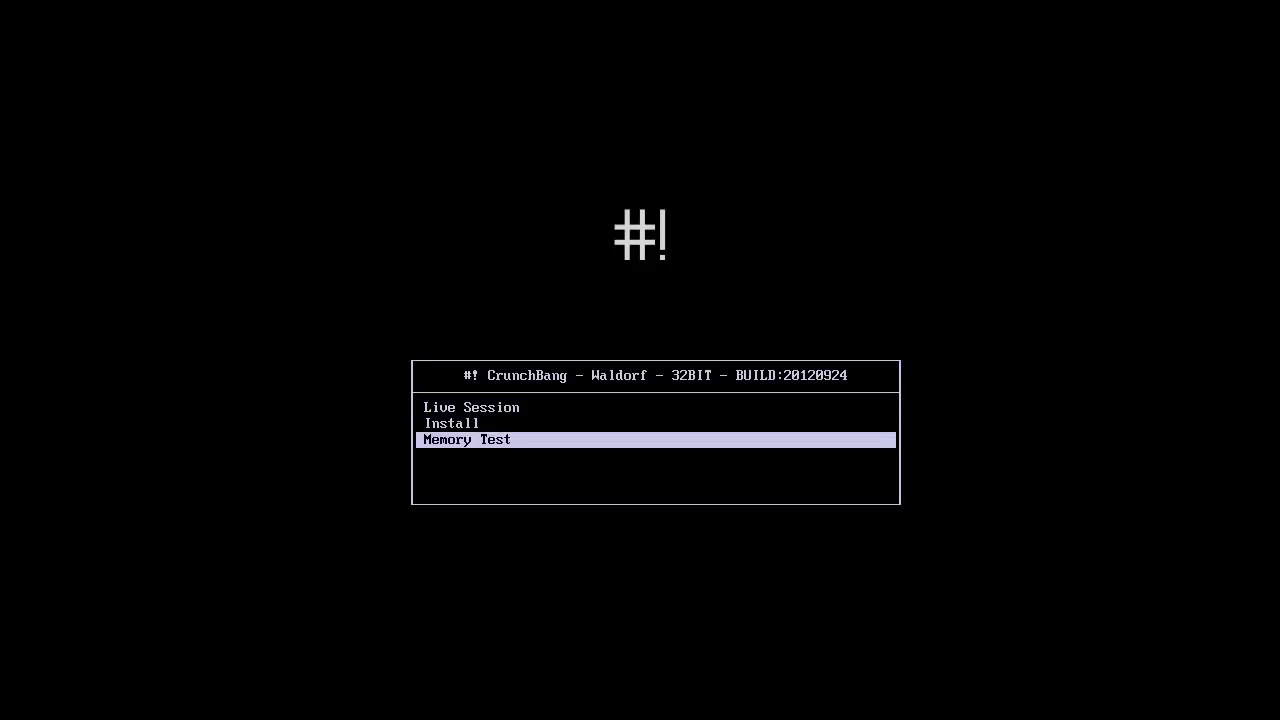
Step: Select the Live Session entry at the boot menu to boot CrunchBang
key(Up)
key(Up)
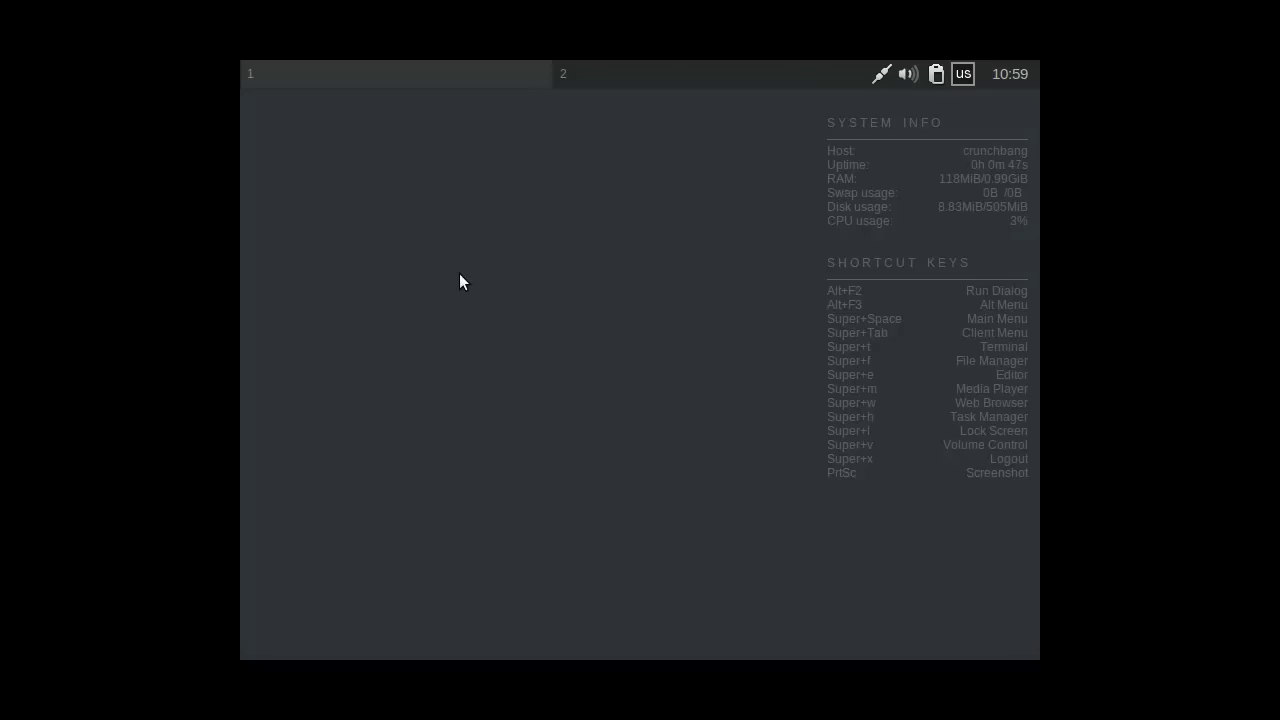
right_click(460, 274)
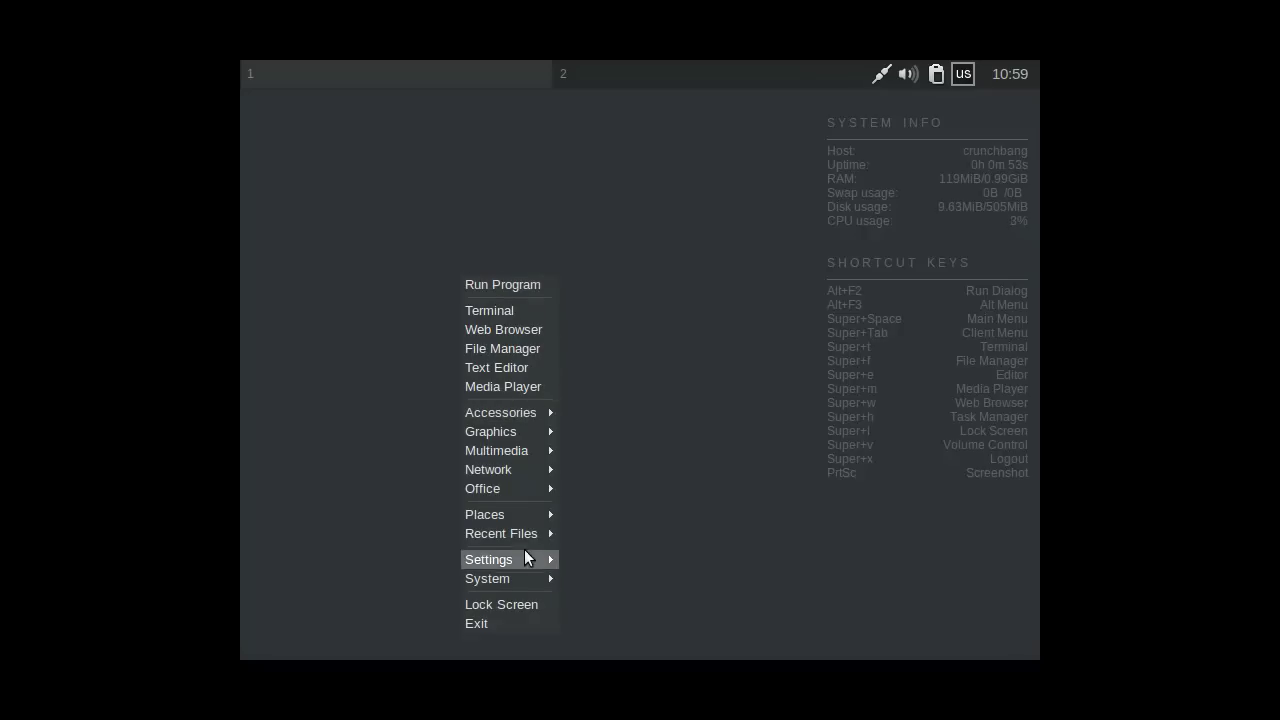
mouse_move(527, 578)
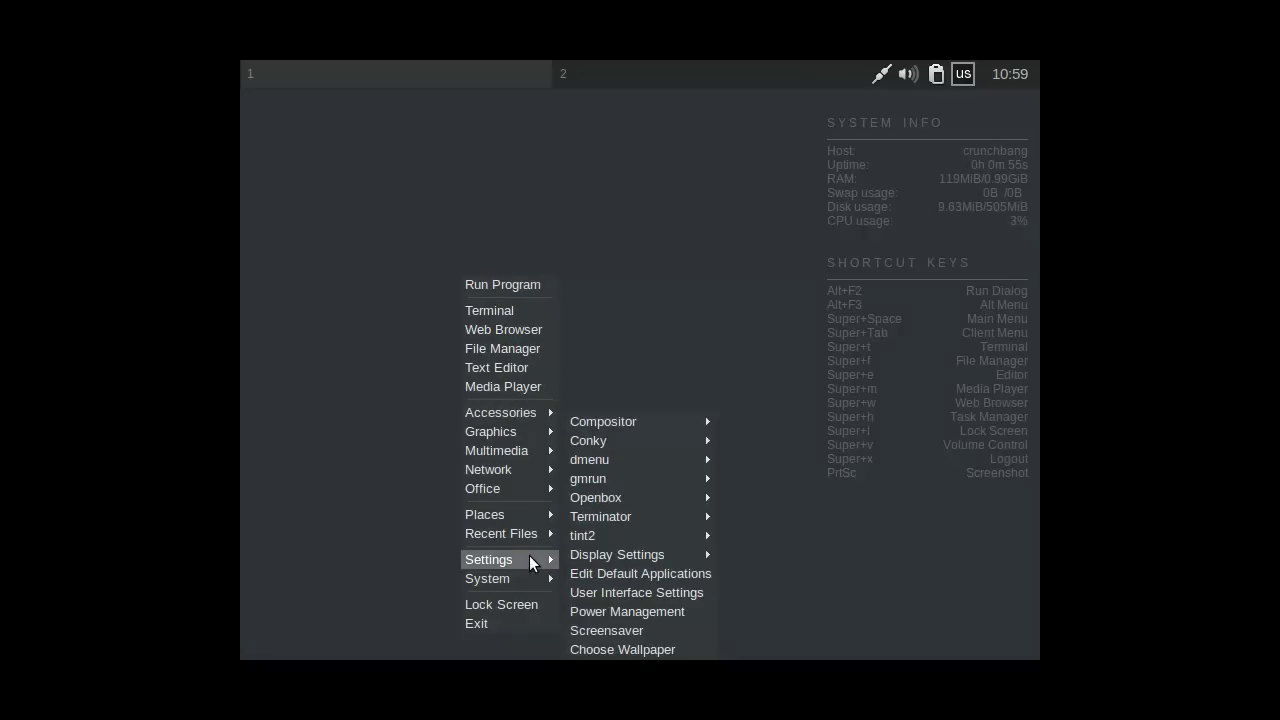
mouse_move(632, 556)
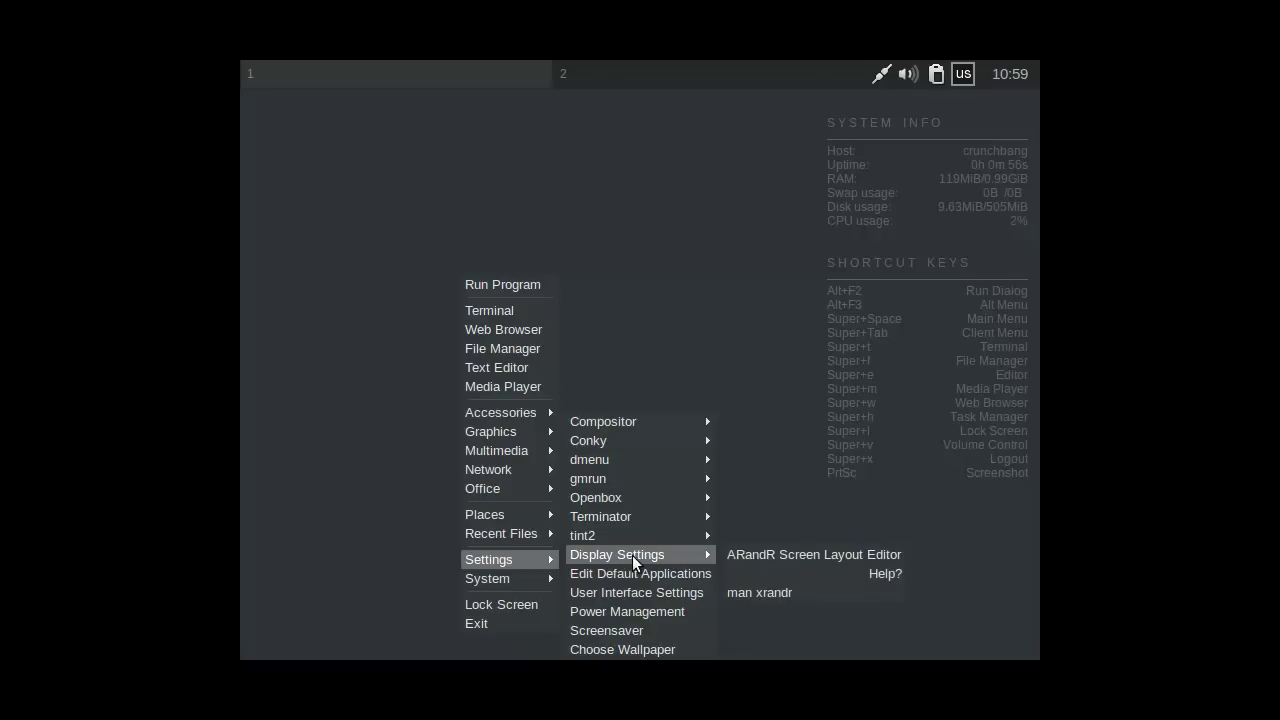
click(774, 556)
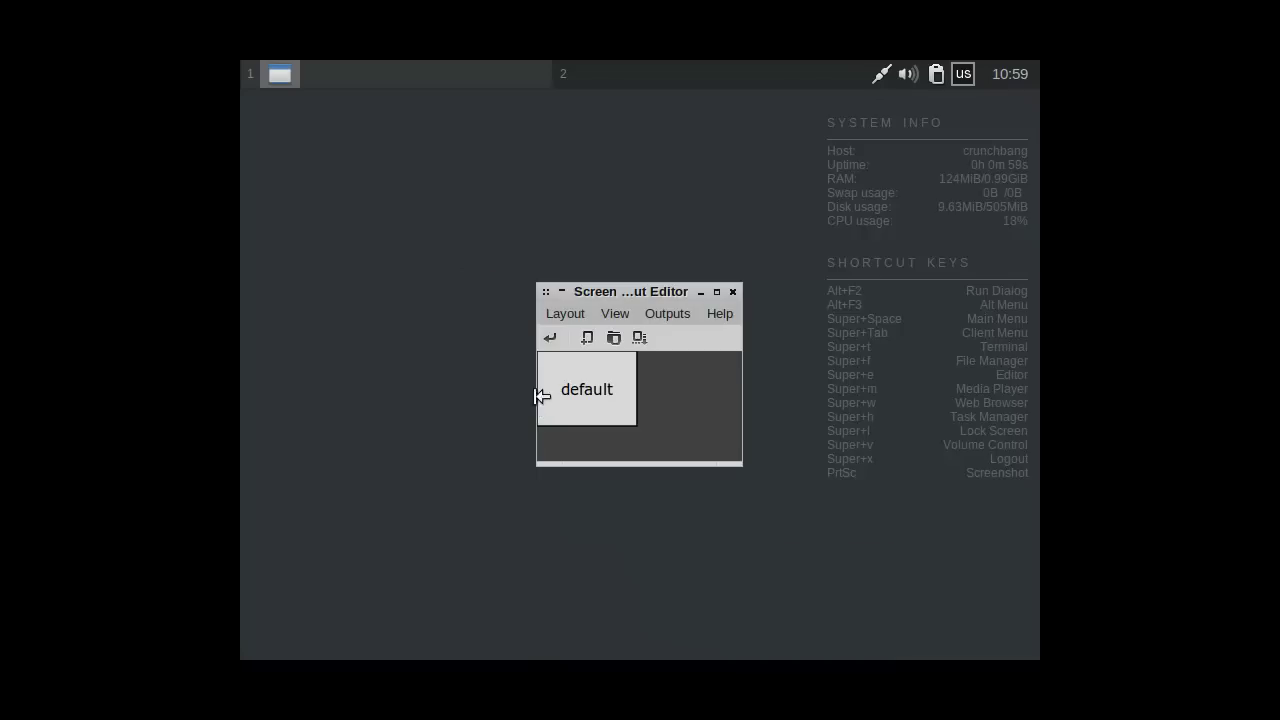
drag(600, 292, 565, 254)
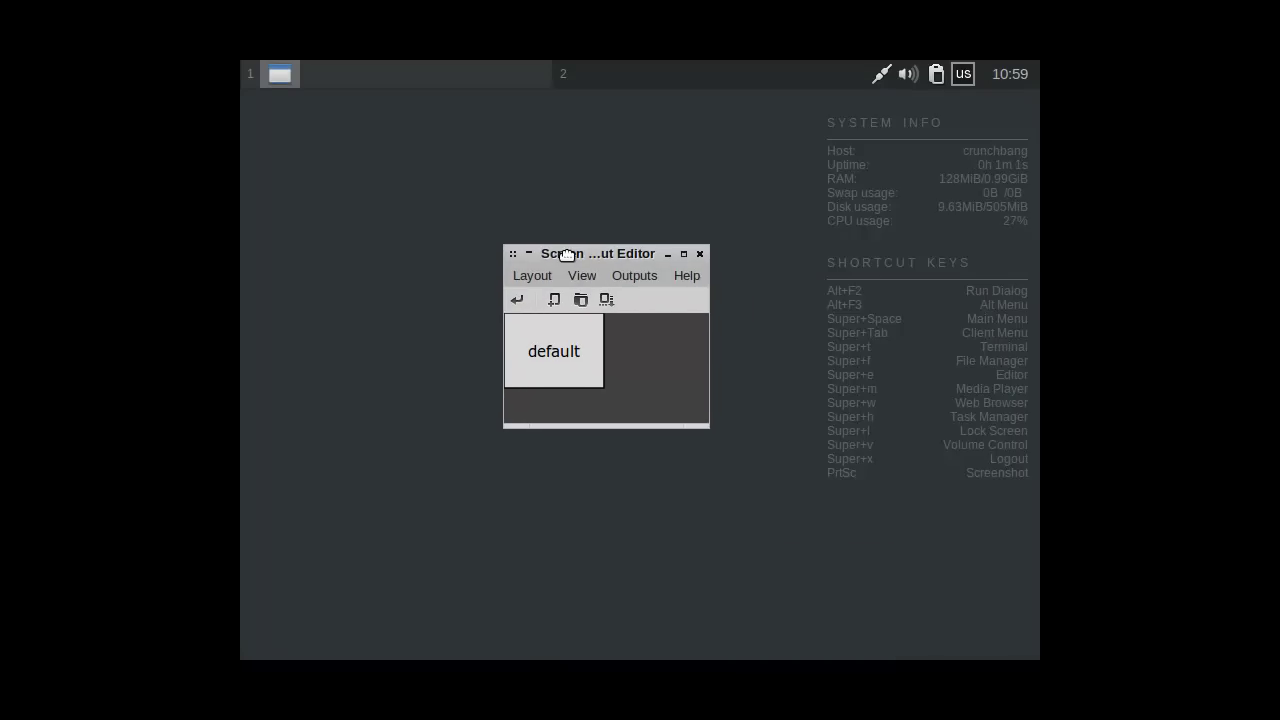
click(531, 278)
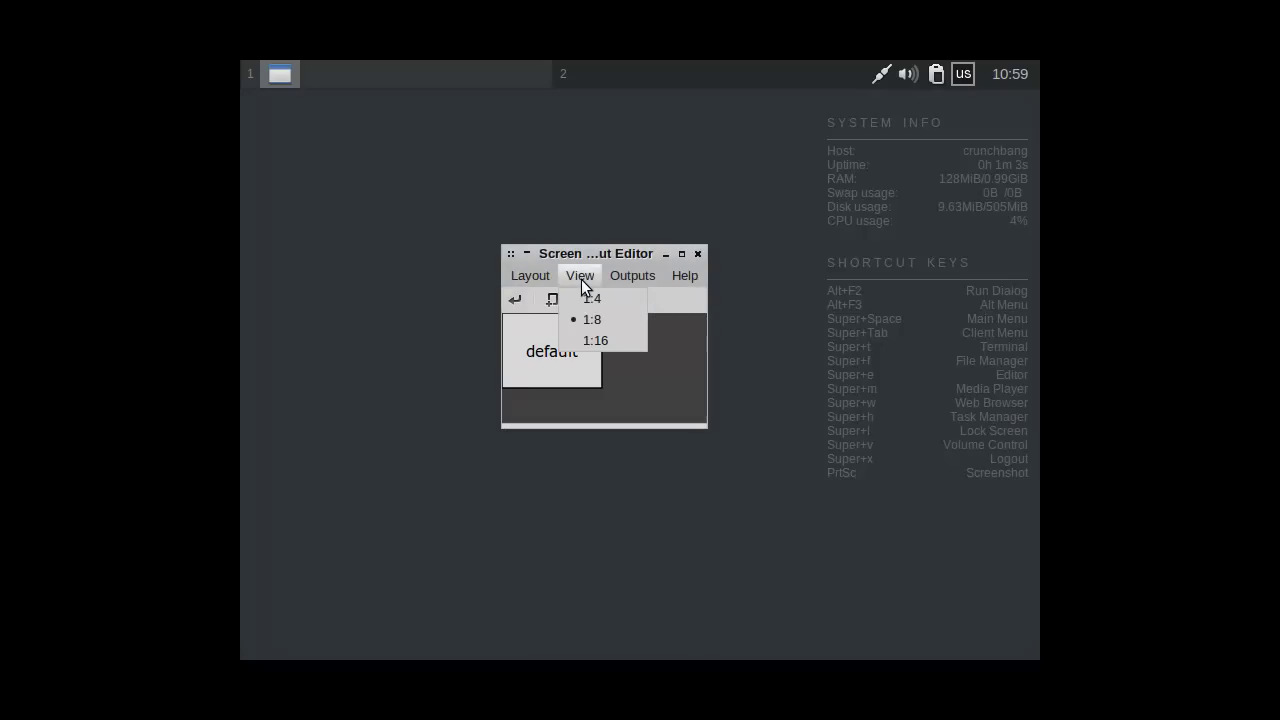
click(643, 280)
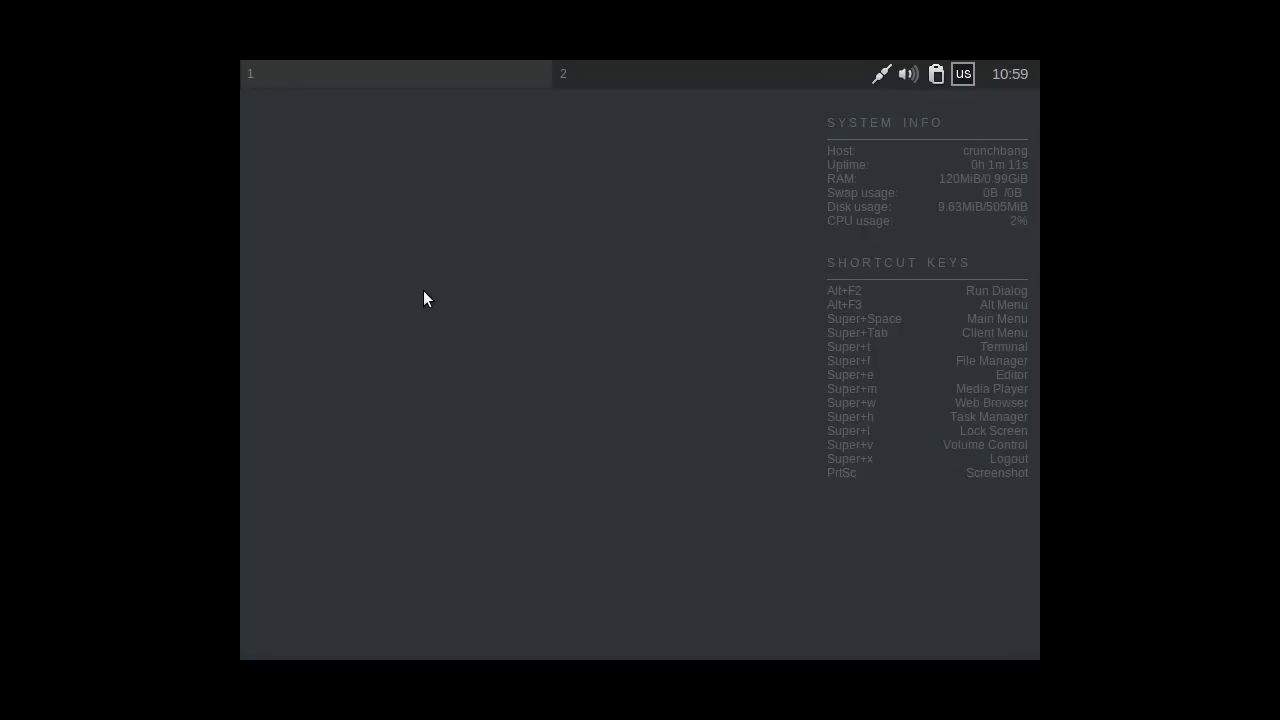
Step: Run 'xrandr --size 1280x720' in Terminator, then close the terminal
key(super+t)
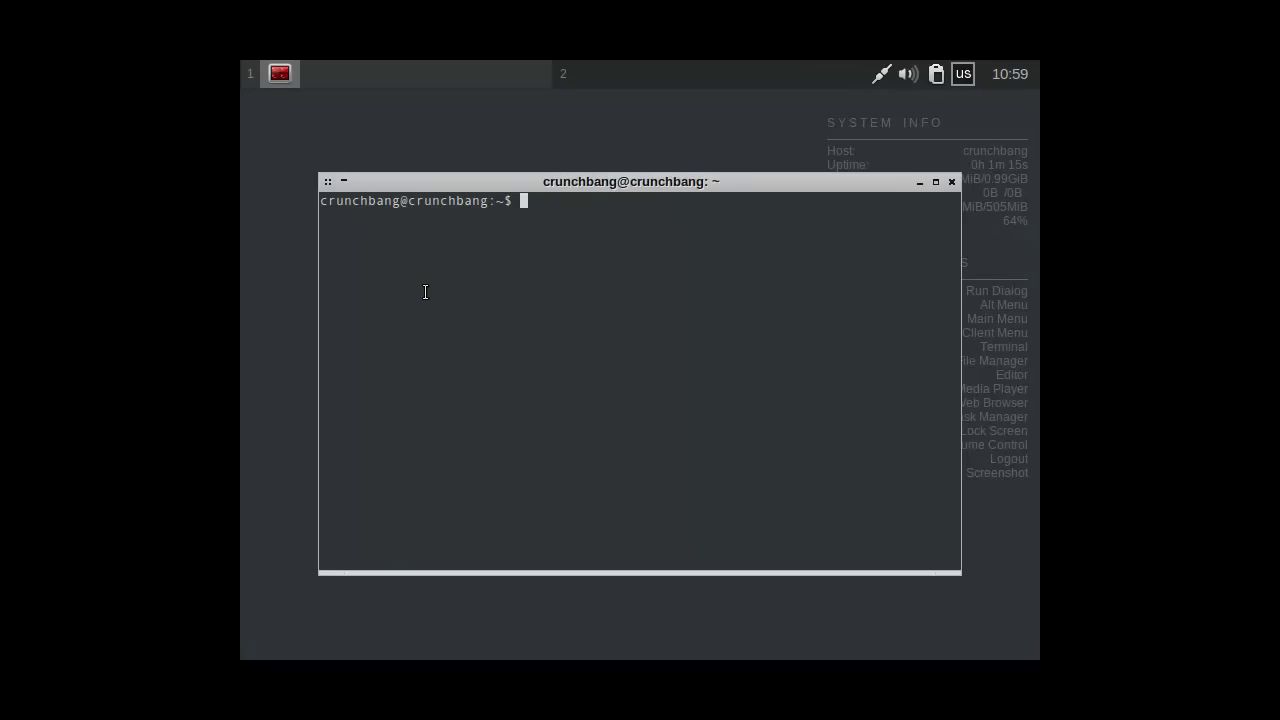
text(xranr)
key(BackSpace)
text(dr --size 1280x)
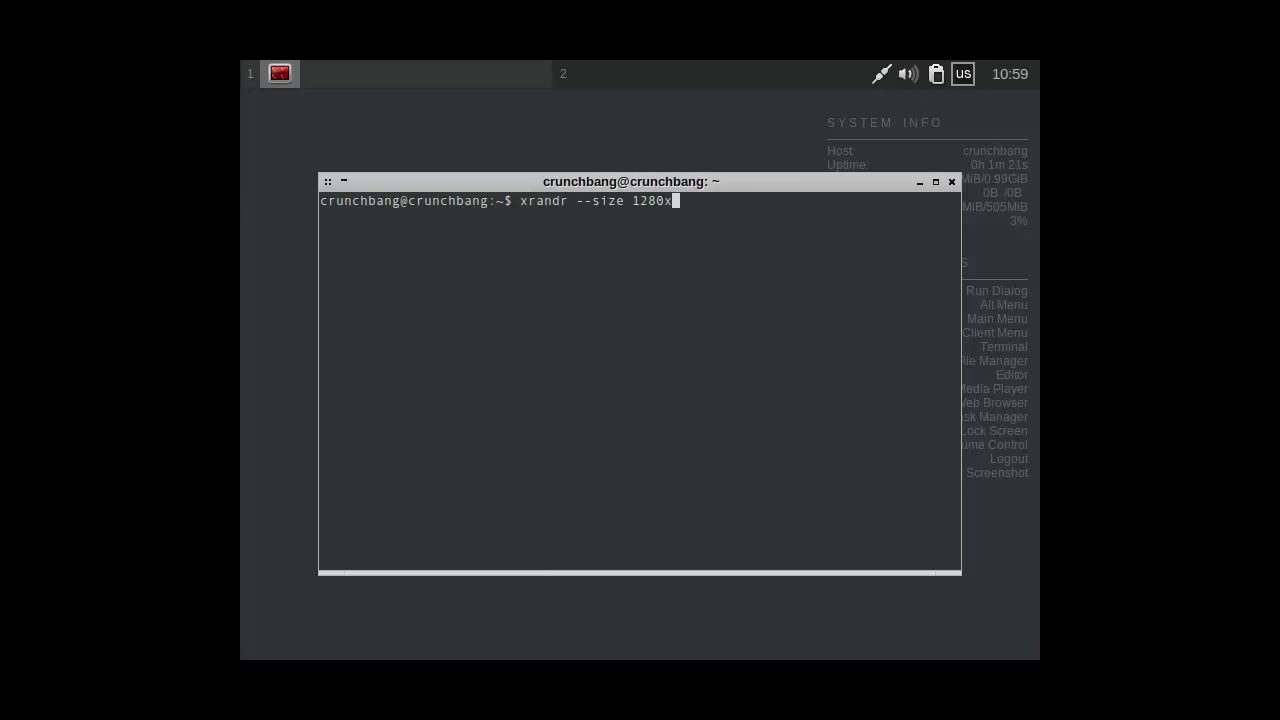
text(720)
key(Return)
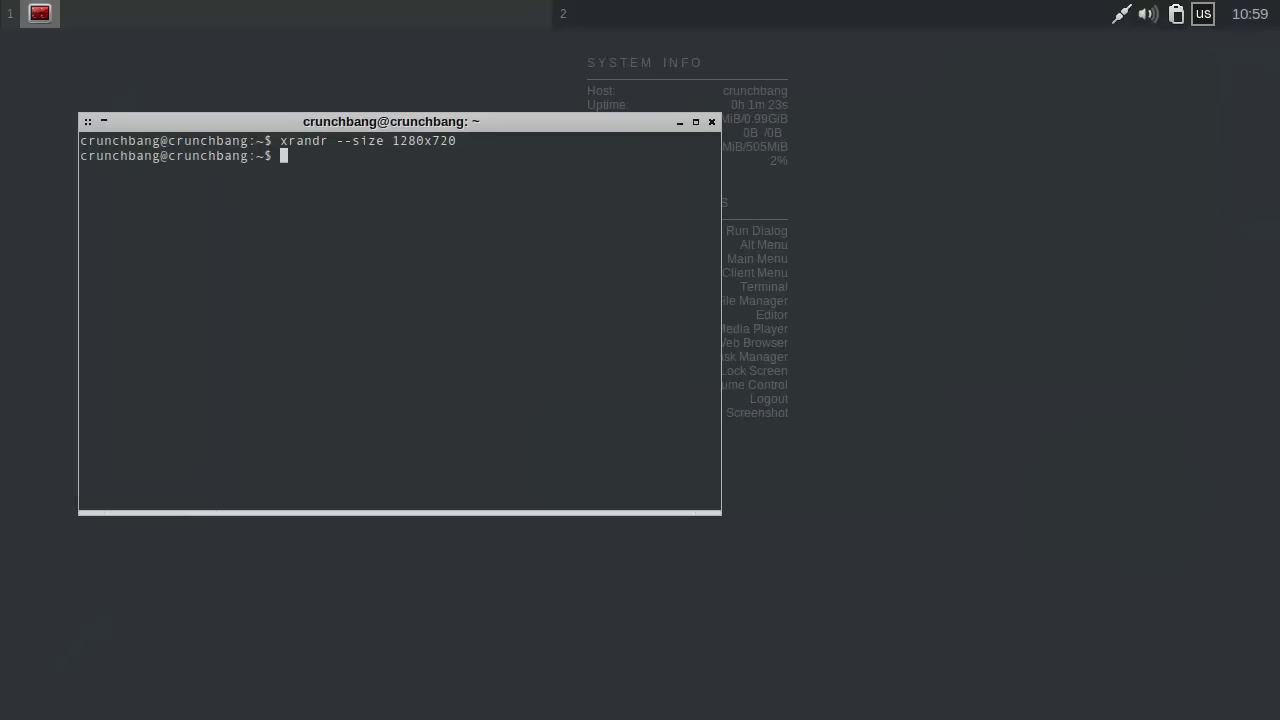
click(712, 121)
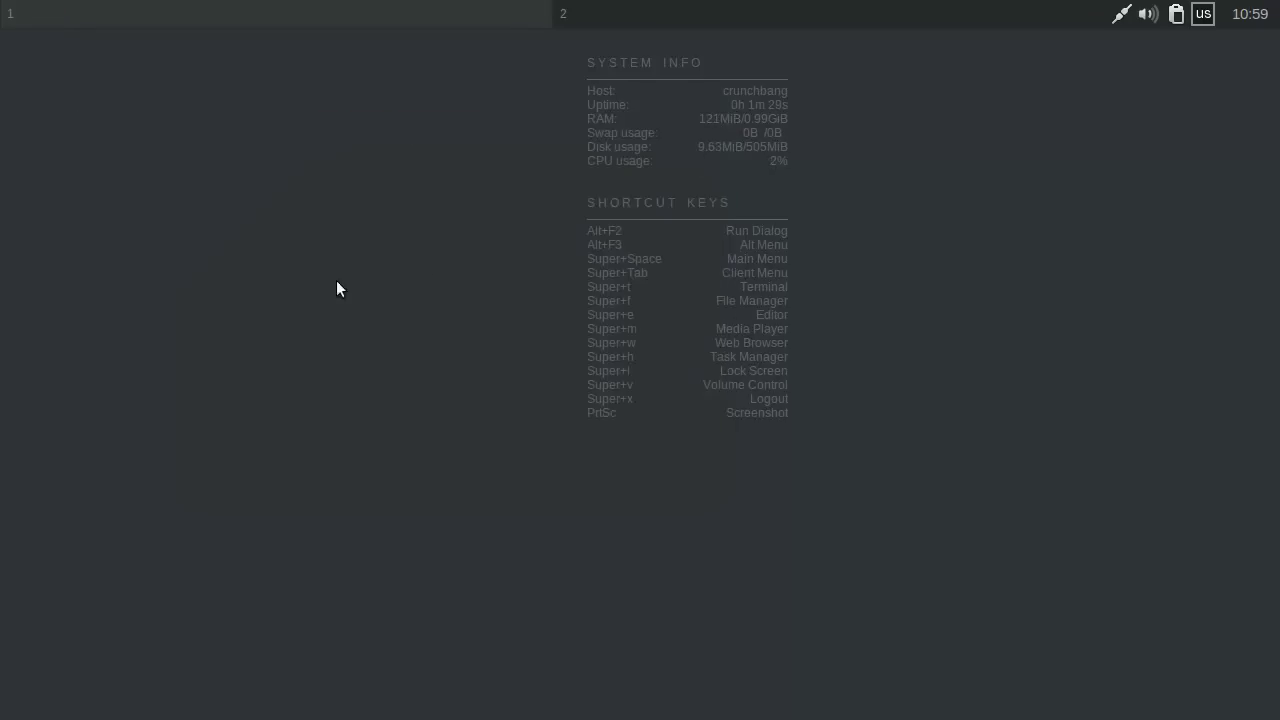
Step: Browse the root menu's Accessories, Graphics and Multimedia categories, ending on Multimedia's programs
right_click(237, 282)
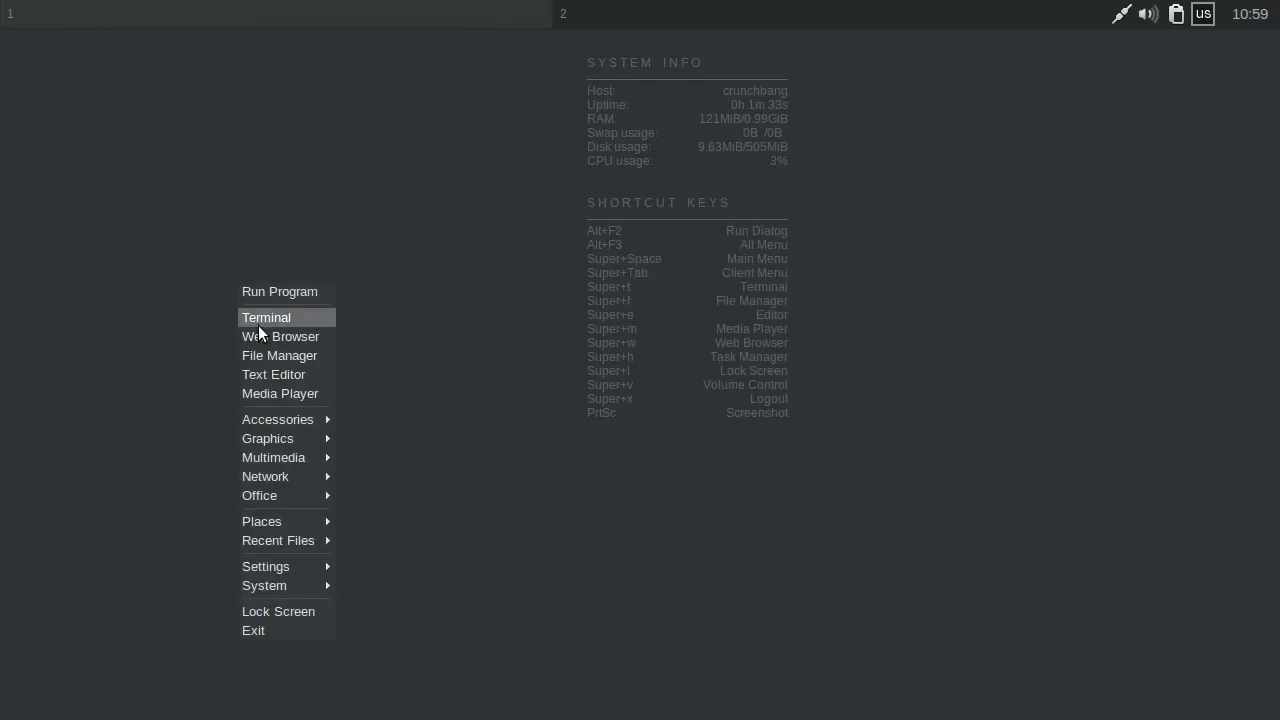
mouse_move(299, 419)
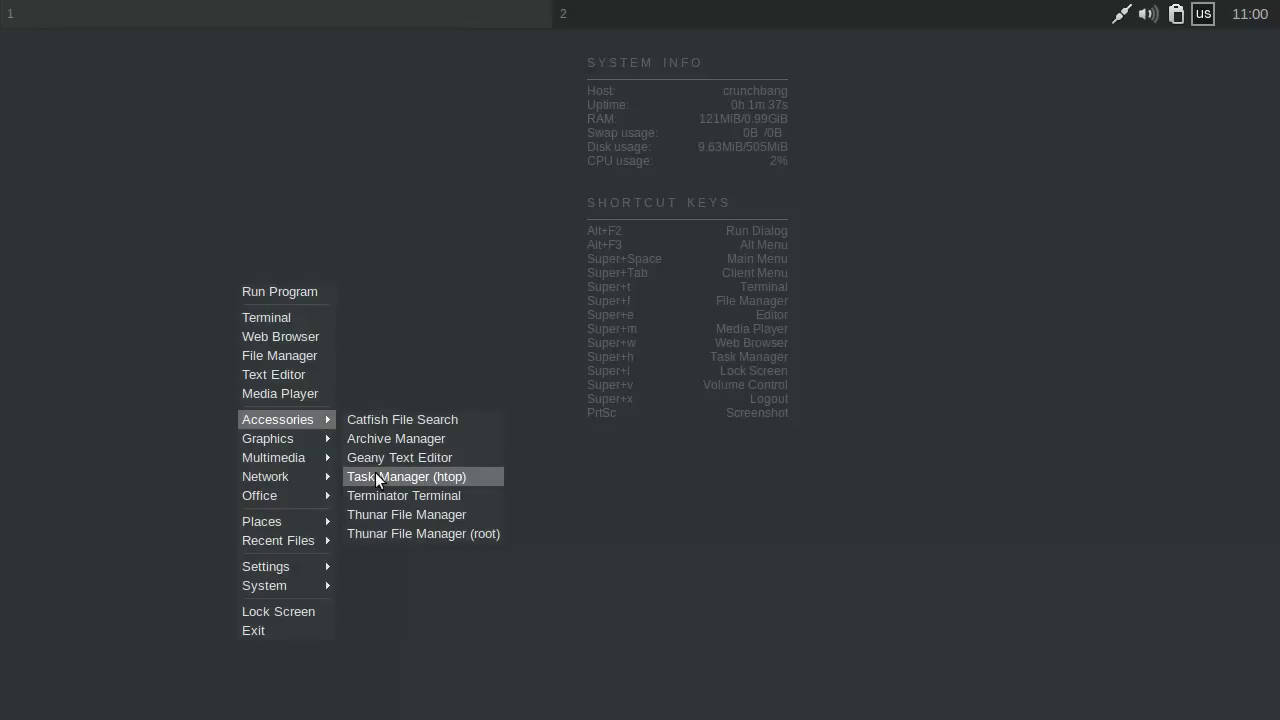
mouse_move(308, 443)
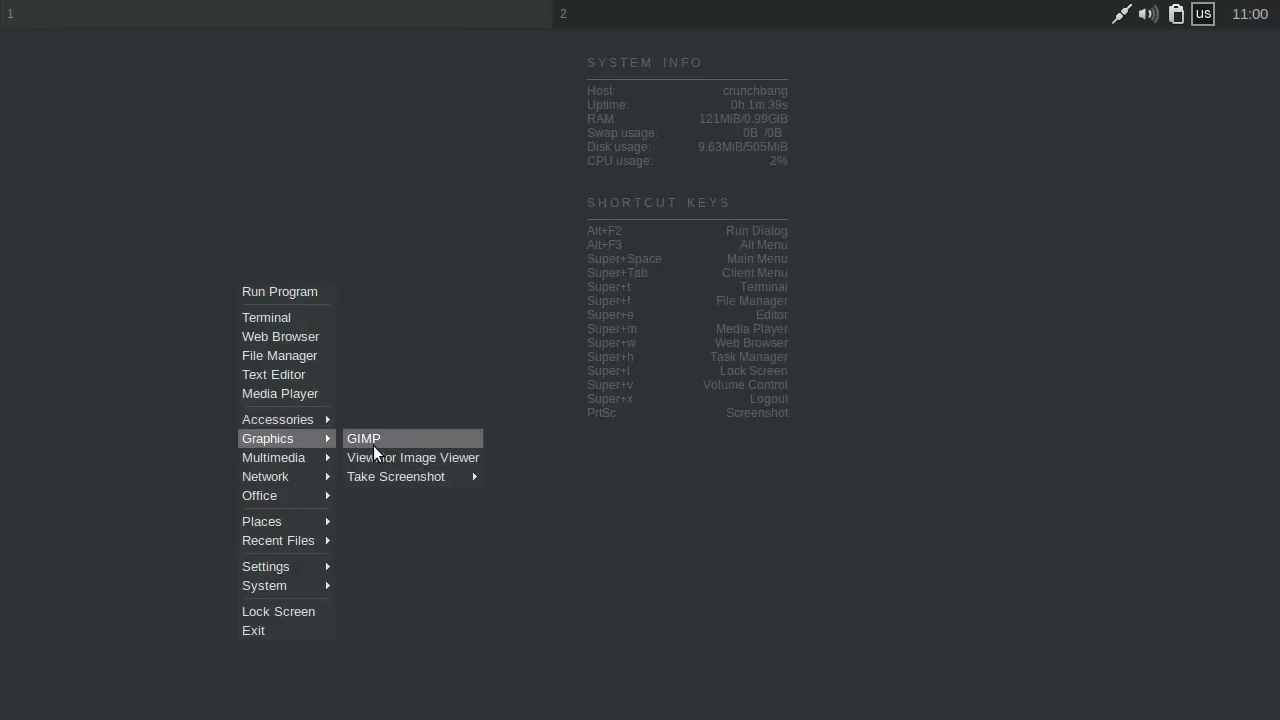
mouse_move(398, 481)
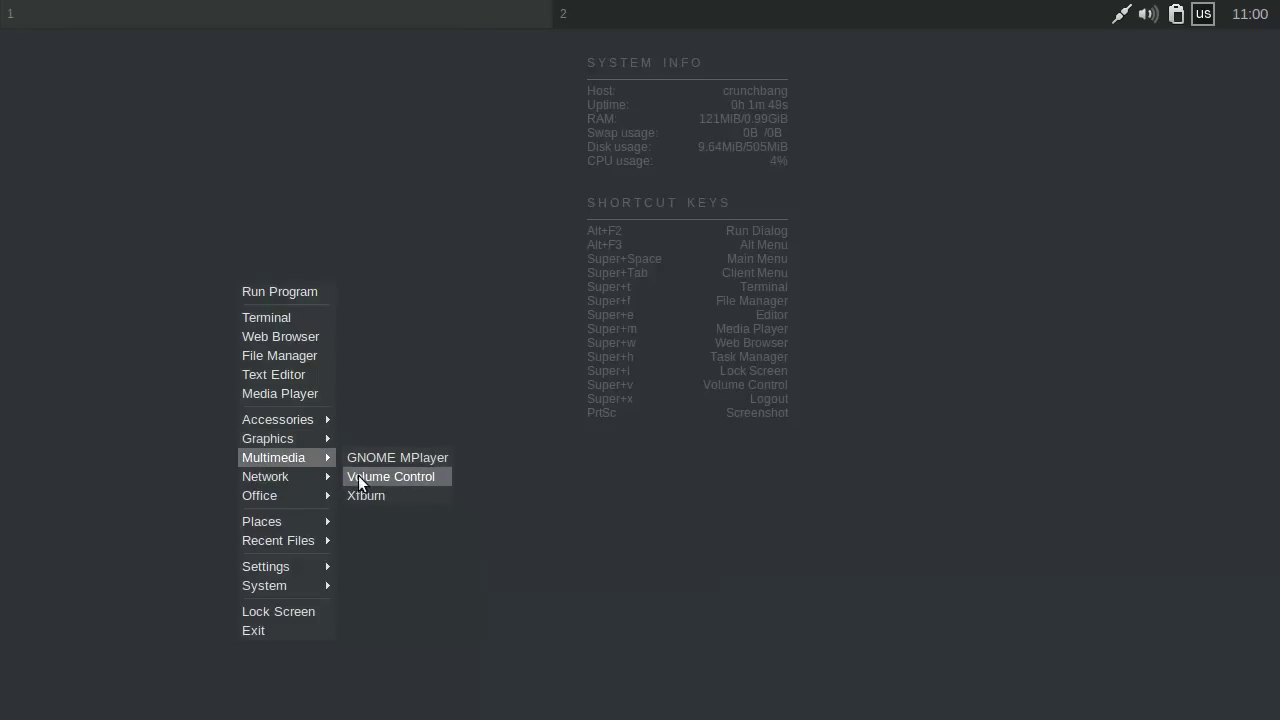
Step: Browse the Network menu's WWW Browsers, Remote Desktop, SSH and Dropbox submenus
mouse_move(301, 478)
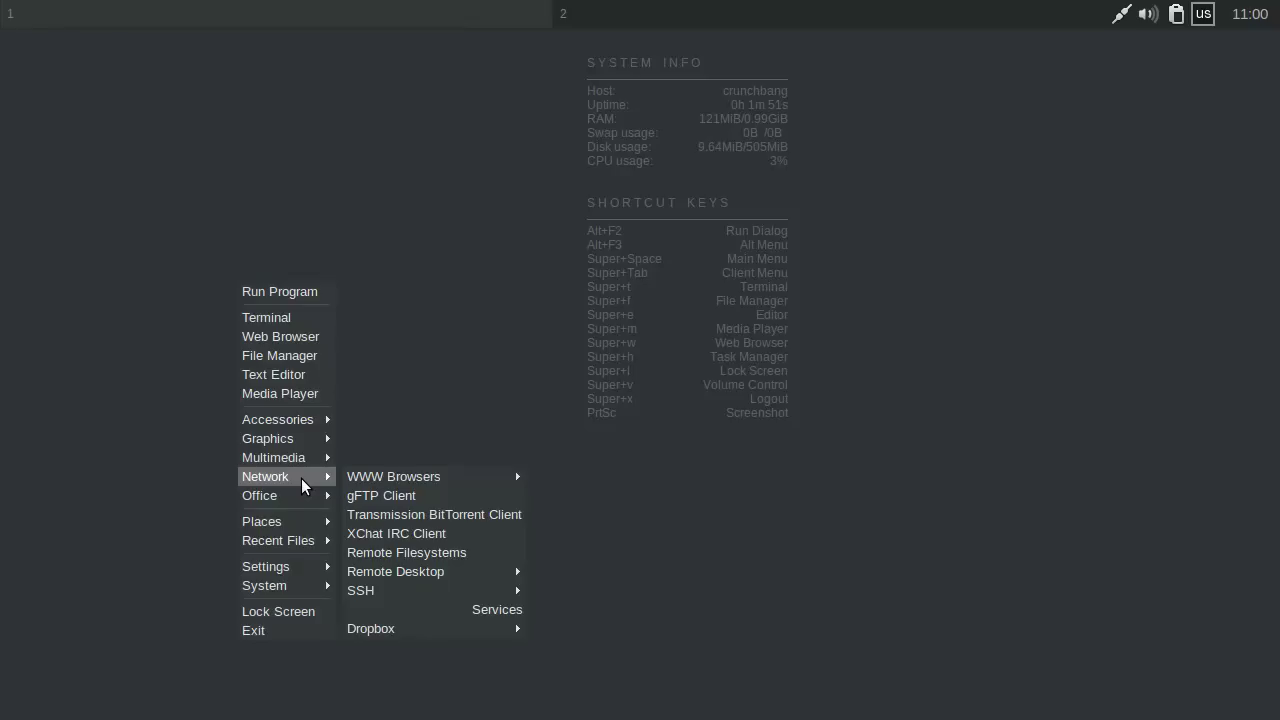
mouse_move(438, 478)
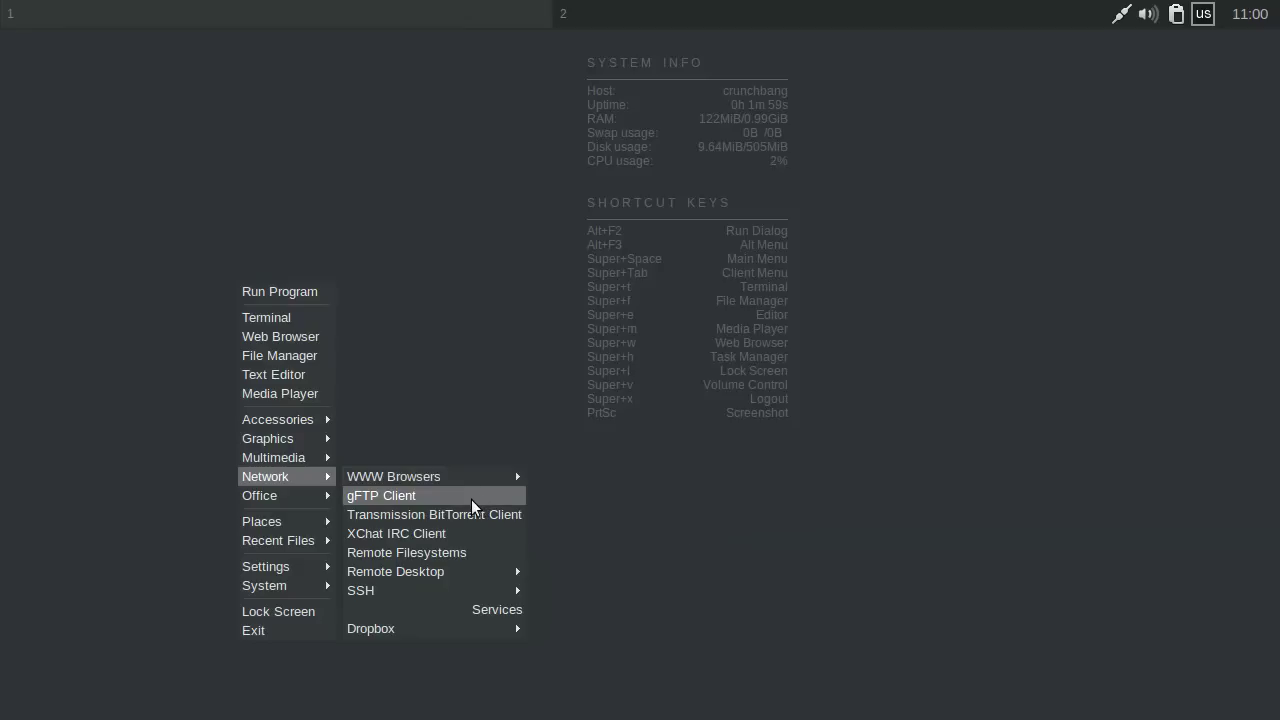
mouse_move(434, 575)
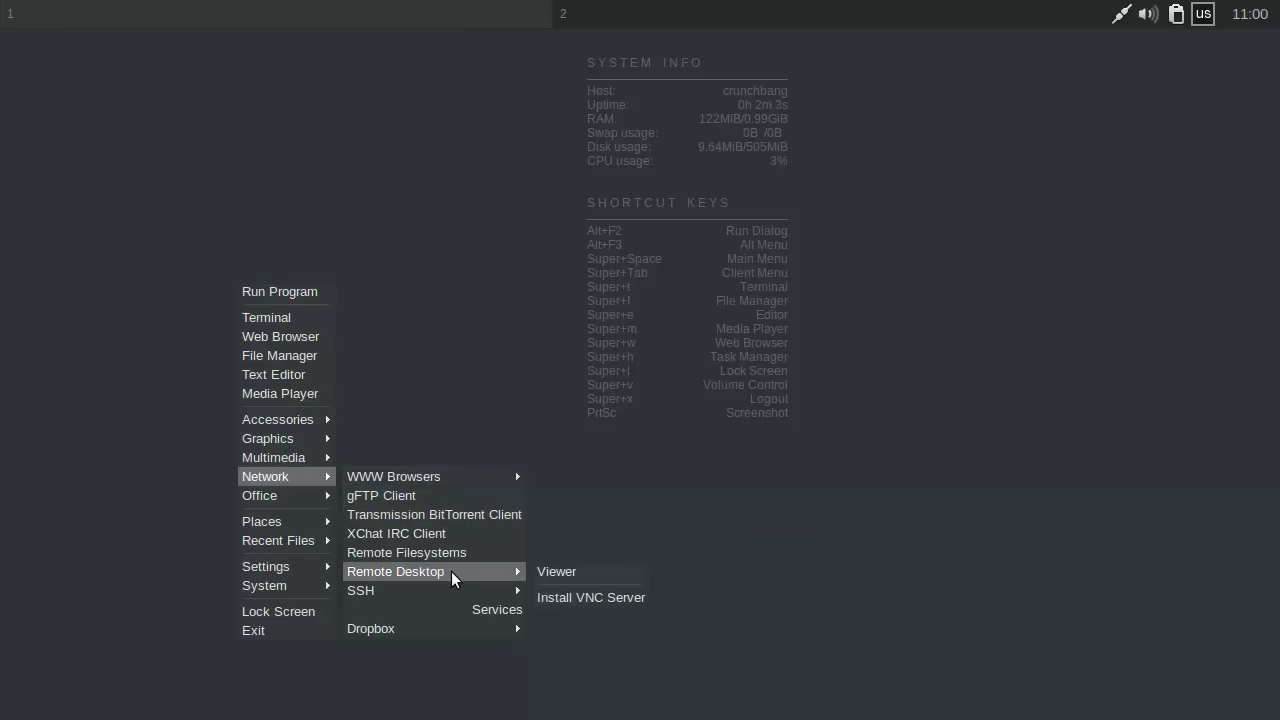
mouse_move(442, 597)
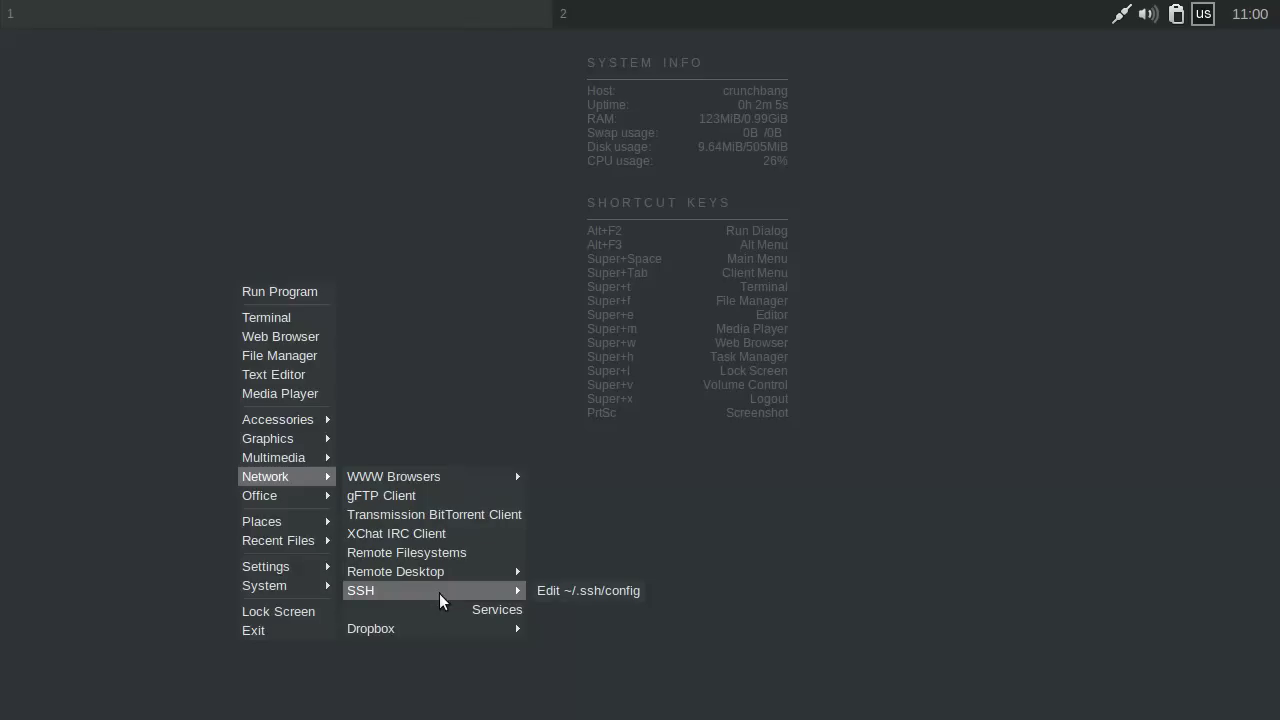
mouse_move(397, 630)
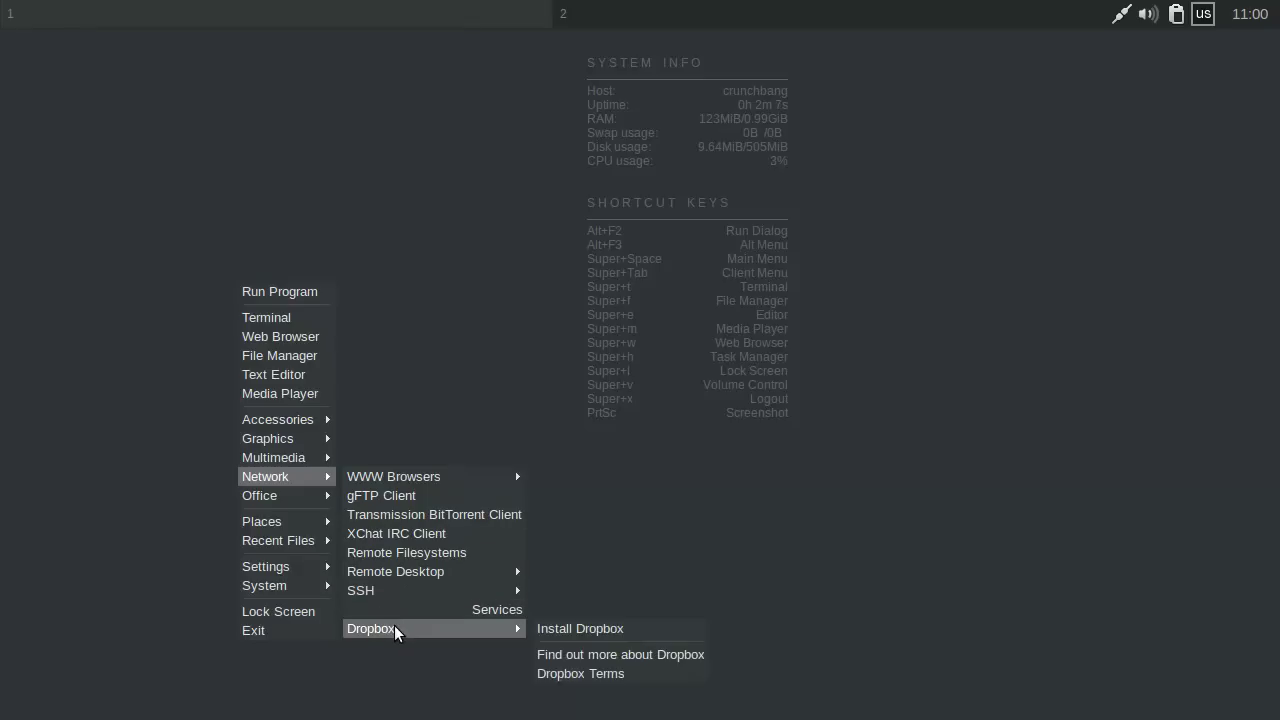
Step: Choose Enable Compositing from the Compositor menu
mouse_move(324, 497)
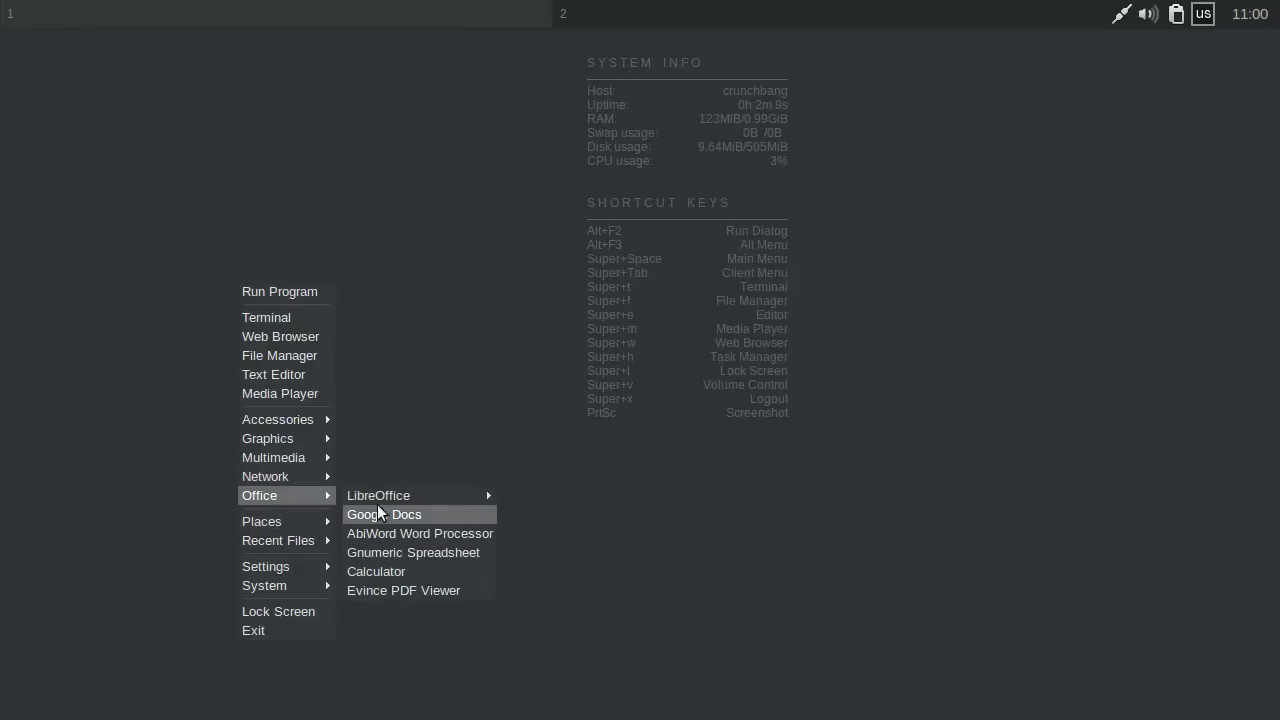
mouse_move(454, 503)
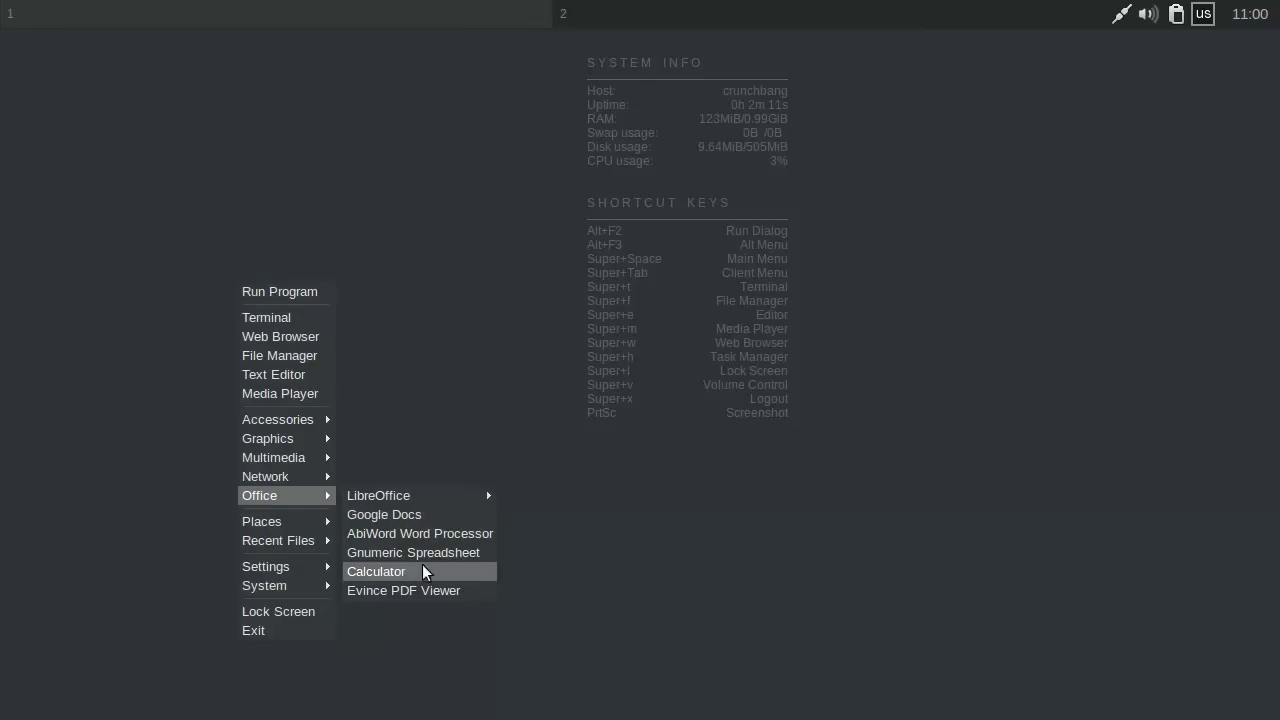
mouse_move(397, 404)
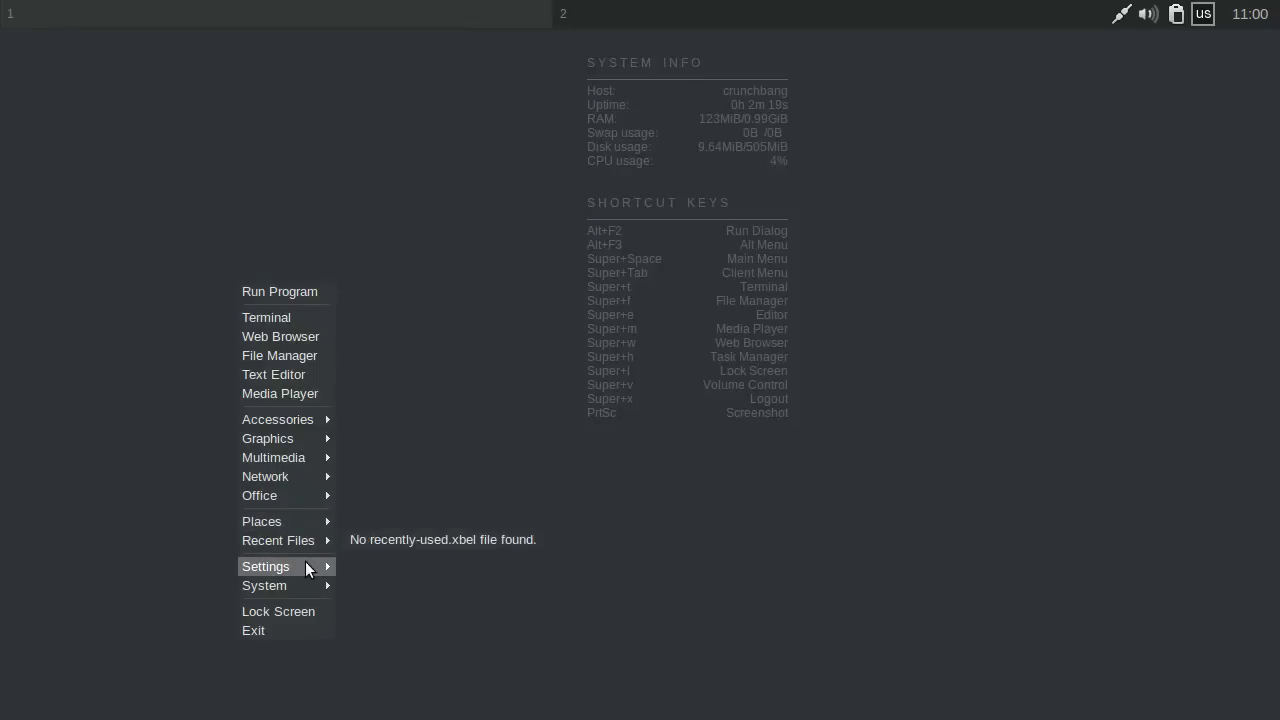
mouse_move(303, 568)
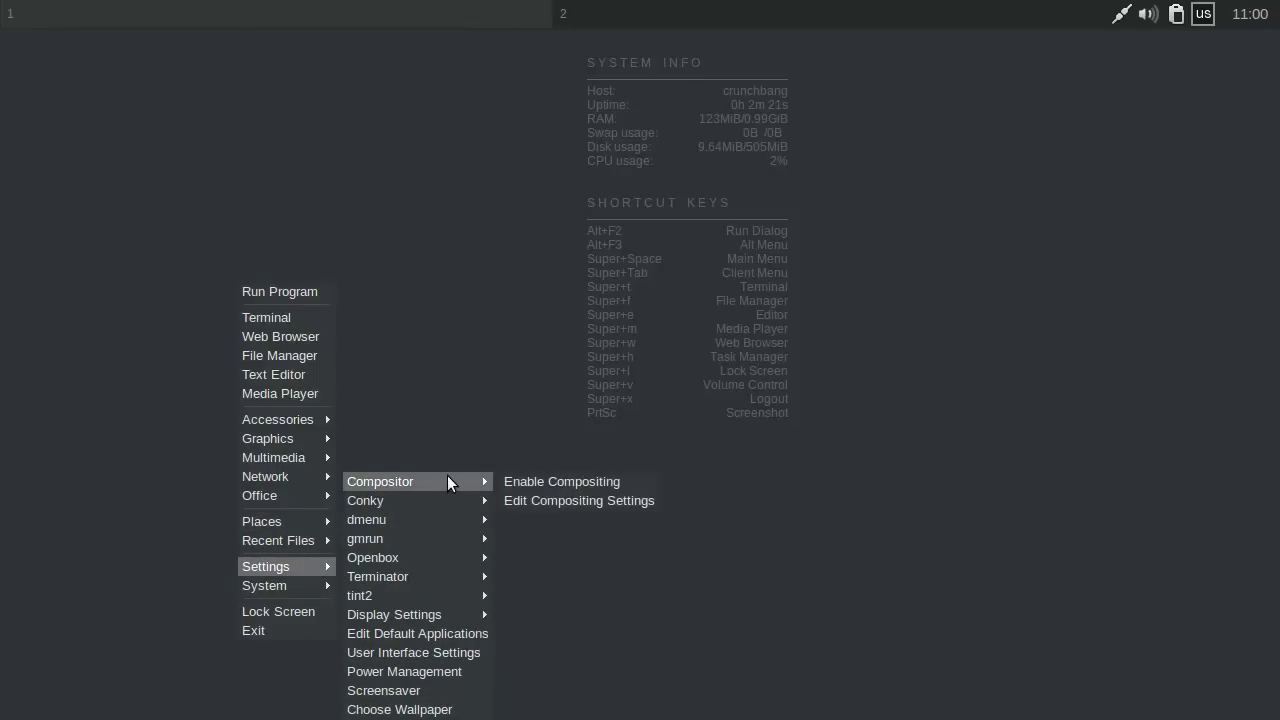
click(531, 484)
Step: Show the root menu's Settings category with Compositor, Conky, tint2 and Choose Wallpaper
right_click(226, 341)
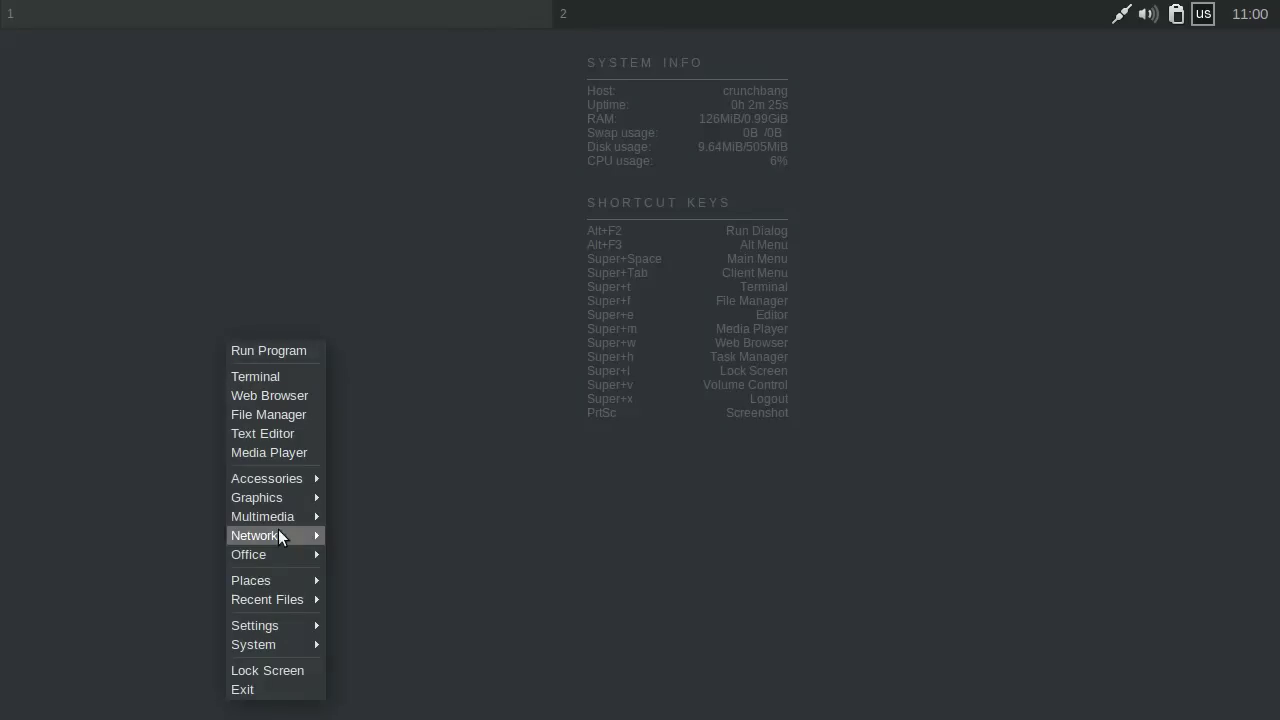
mouse_move(288, 575)
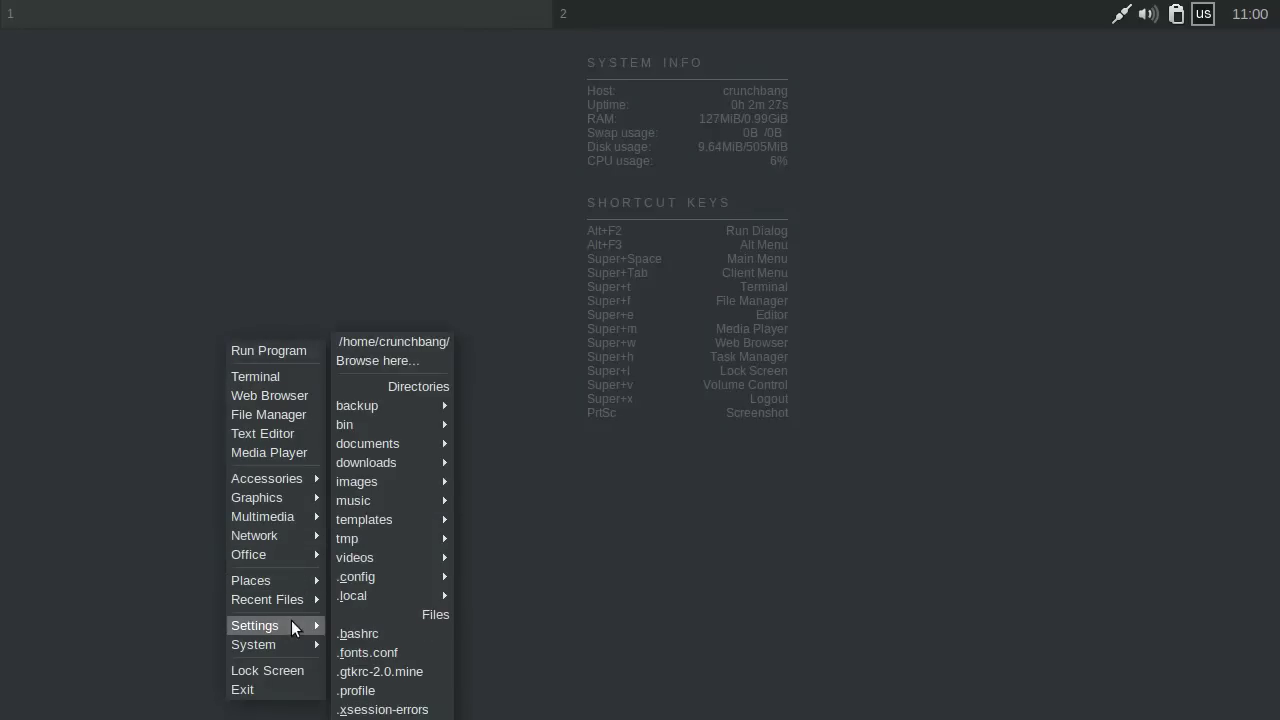
mouse_move(290, 627)
mouse_move(467, 478)
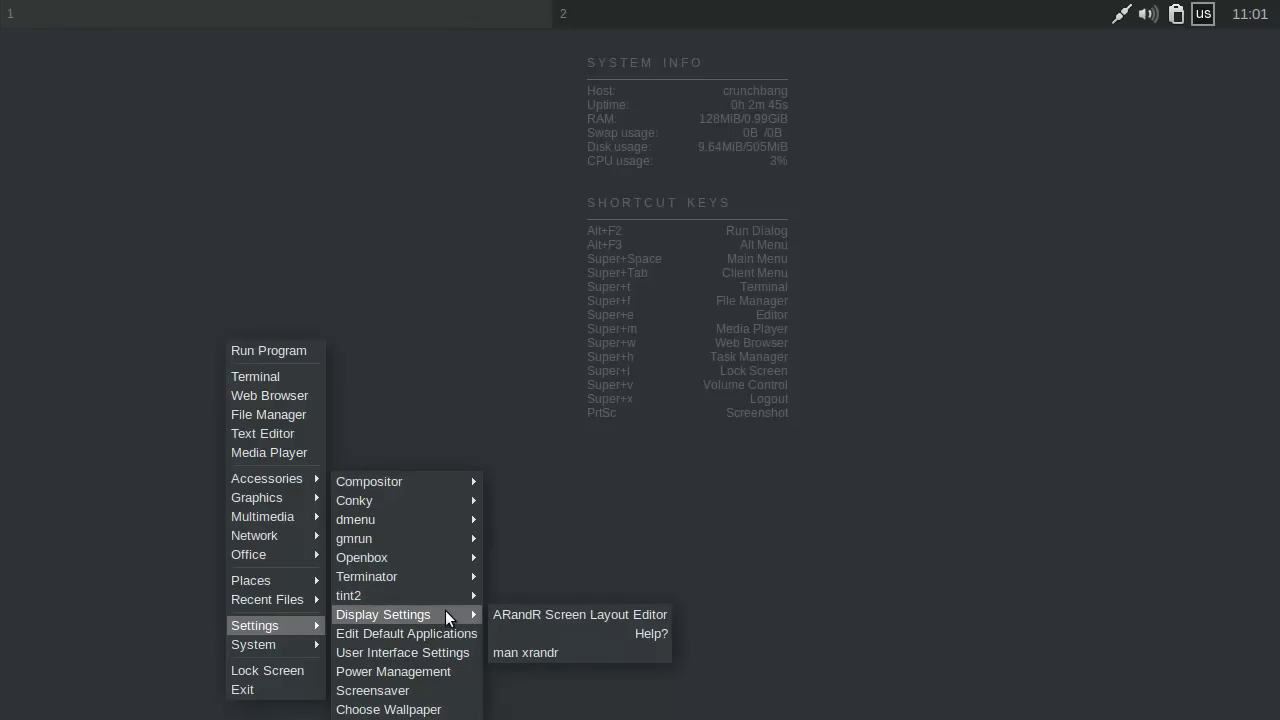
Step: Launch Nitrogen and apply crunchbang-flames-full-by-omns.jpg, then crunchbang-huge-by-seth.png as wallpaper
click(388, 709)
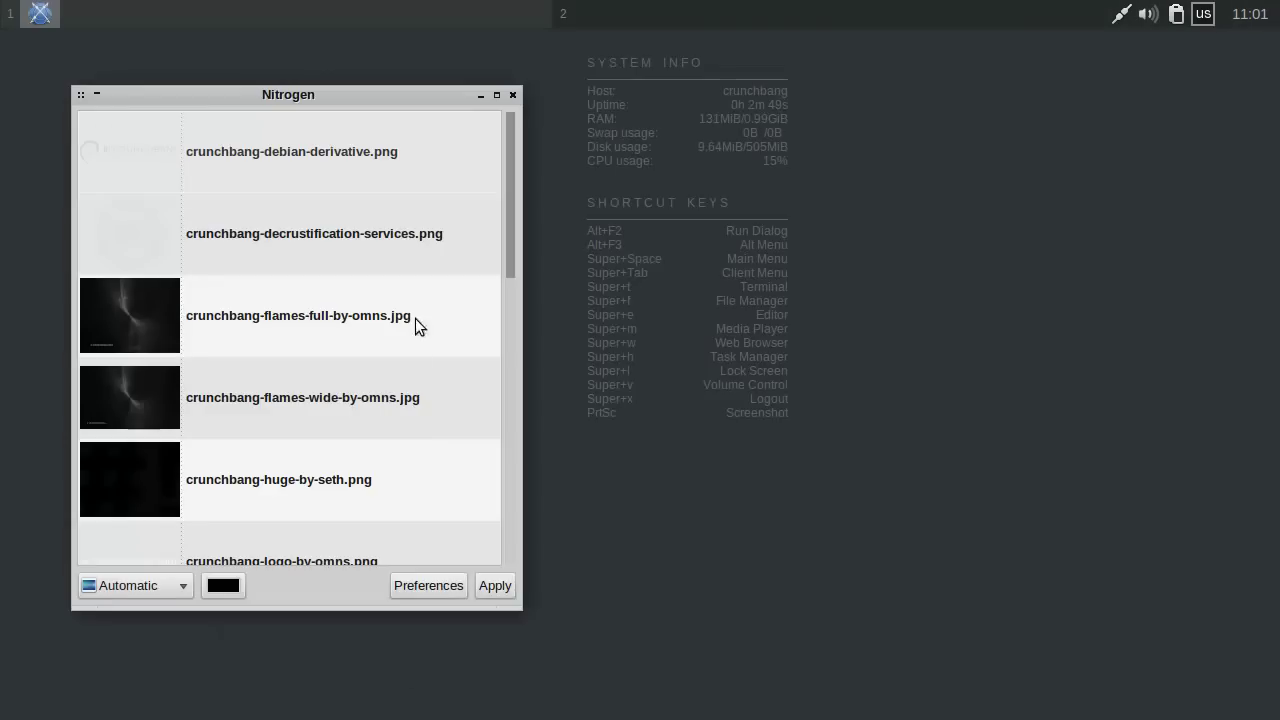
click(157, 324)
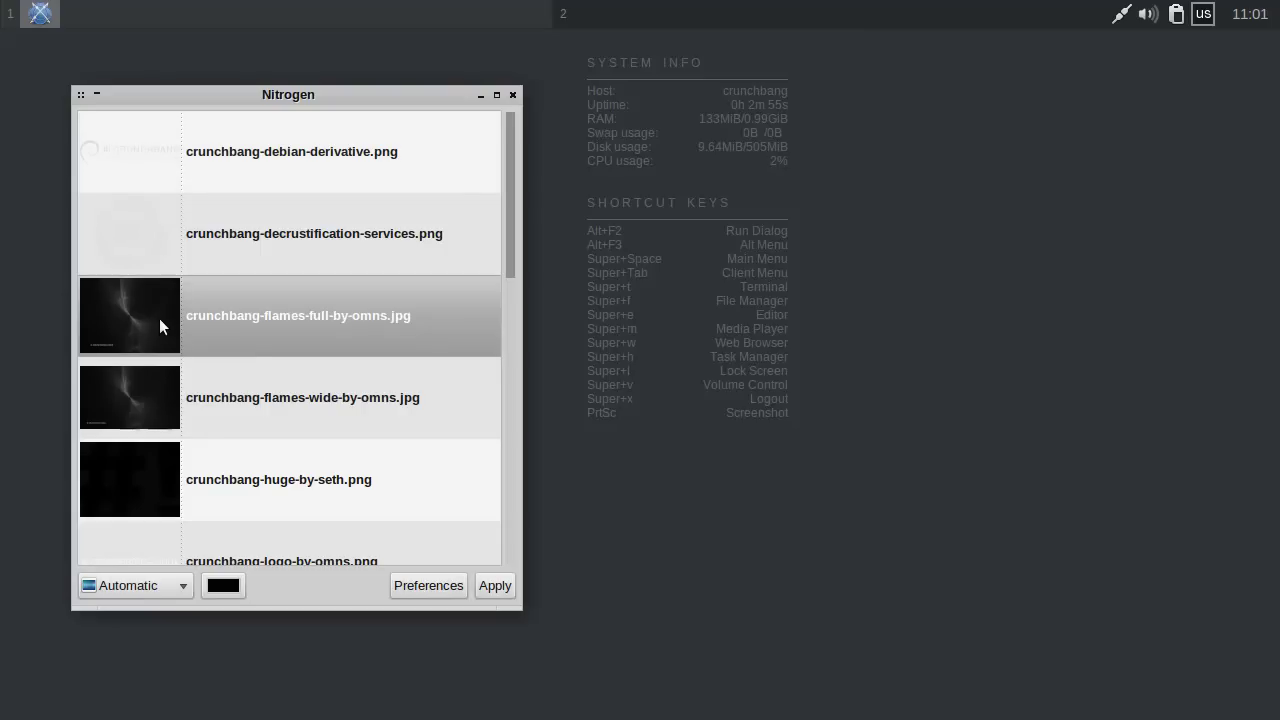
click(495, 586)
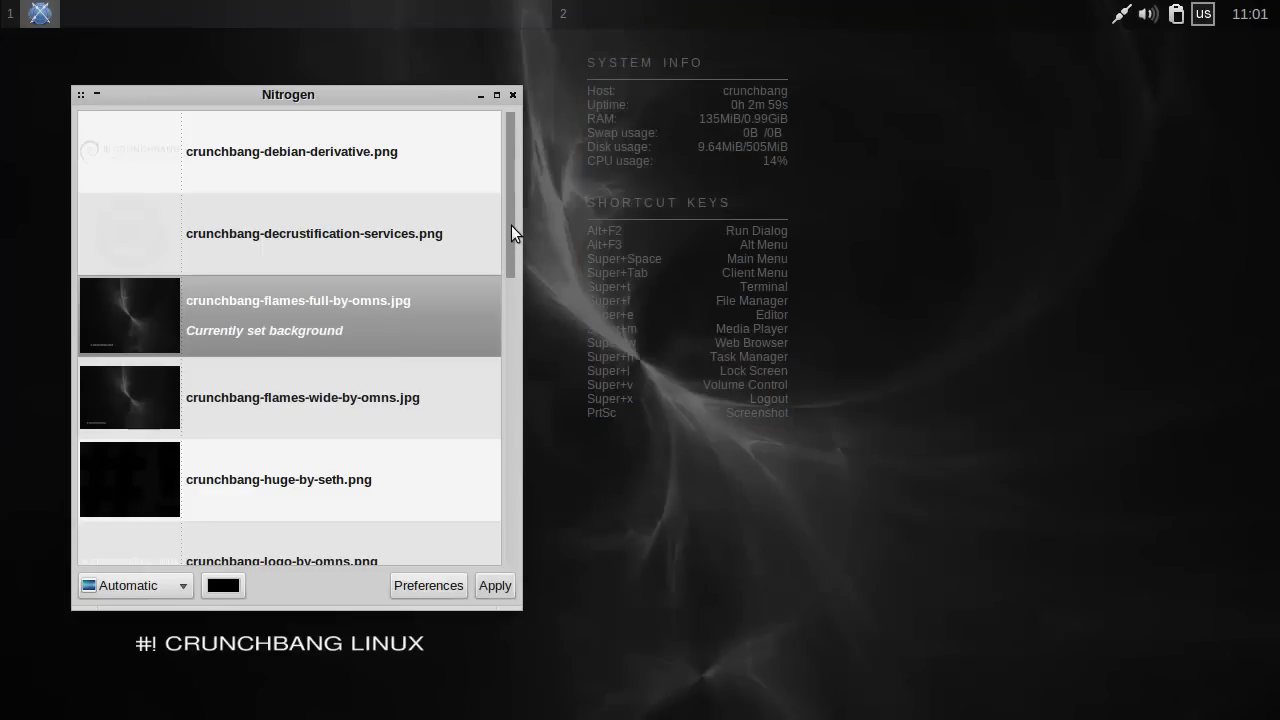
drag(511, 226, 512, 296)
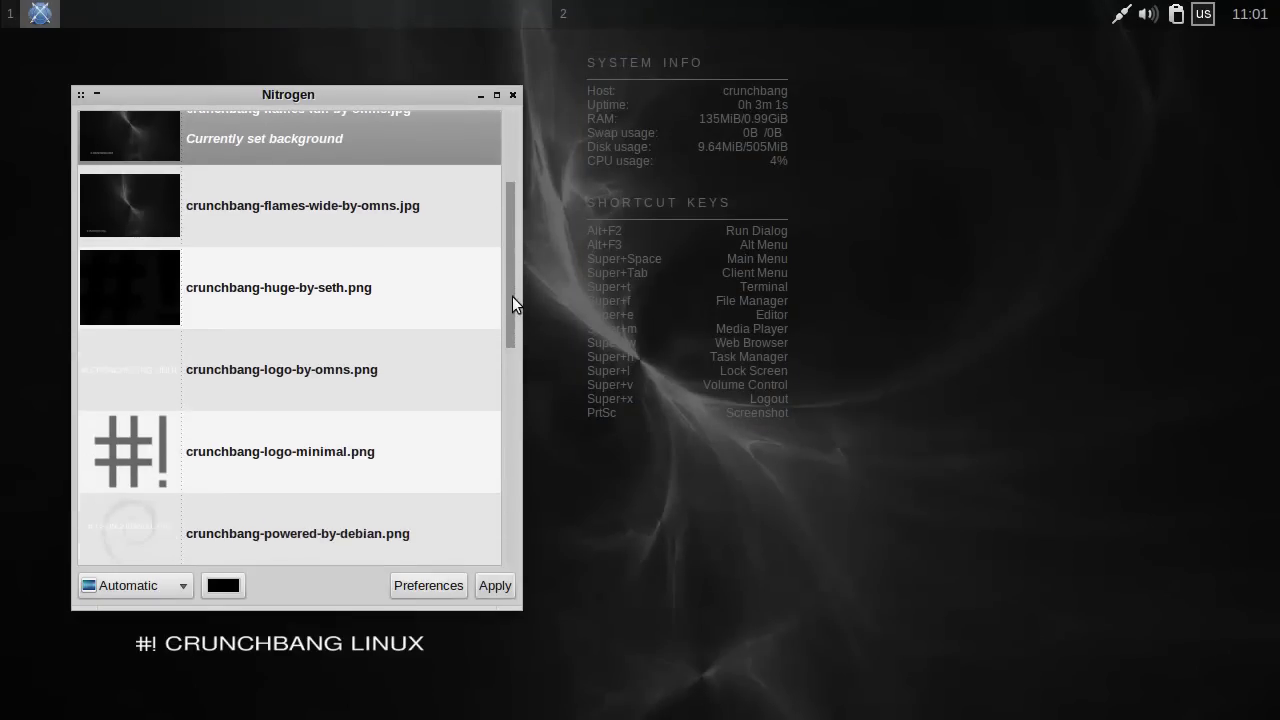
click(137, 292)
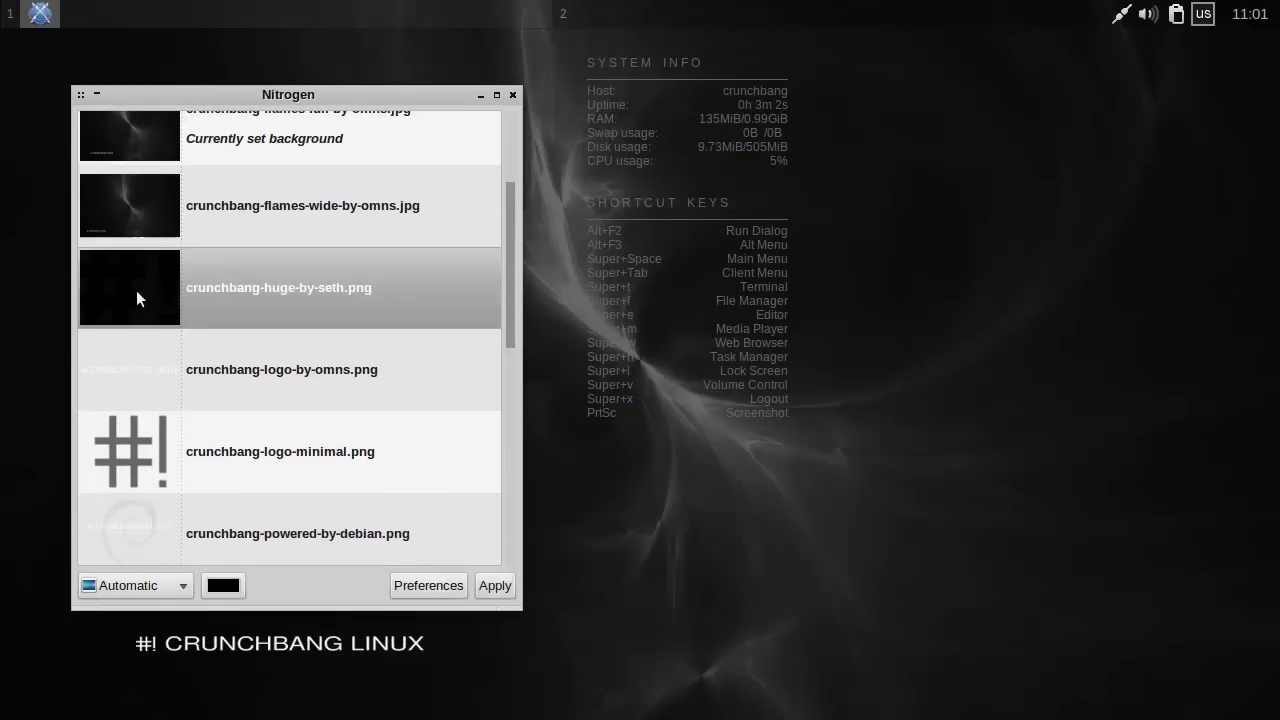
click(490, 584)
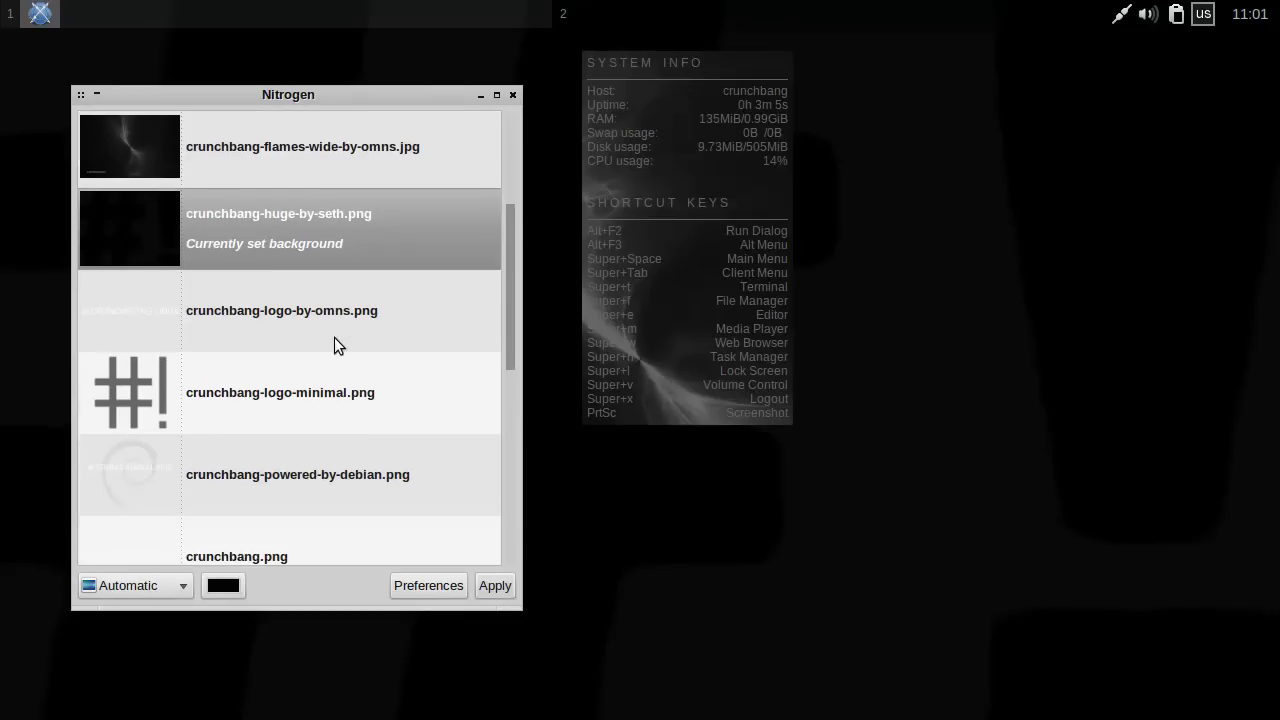
Step: Apply crunchbang-logo-minimal.png, then debian-bulbs-by-omns.png as the wallpaper
scroll(334, 337, down, 1)
click(168, 328)
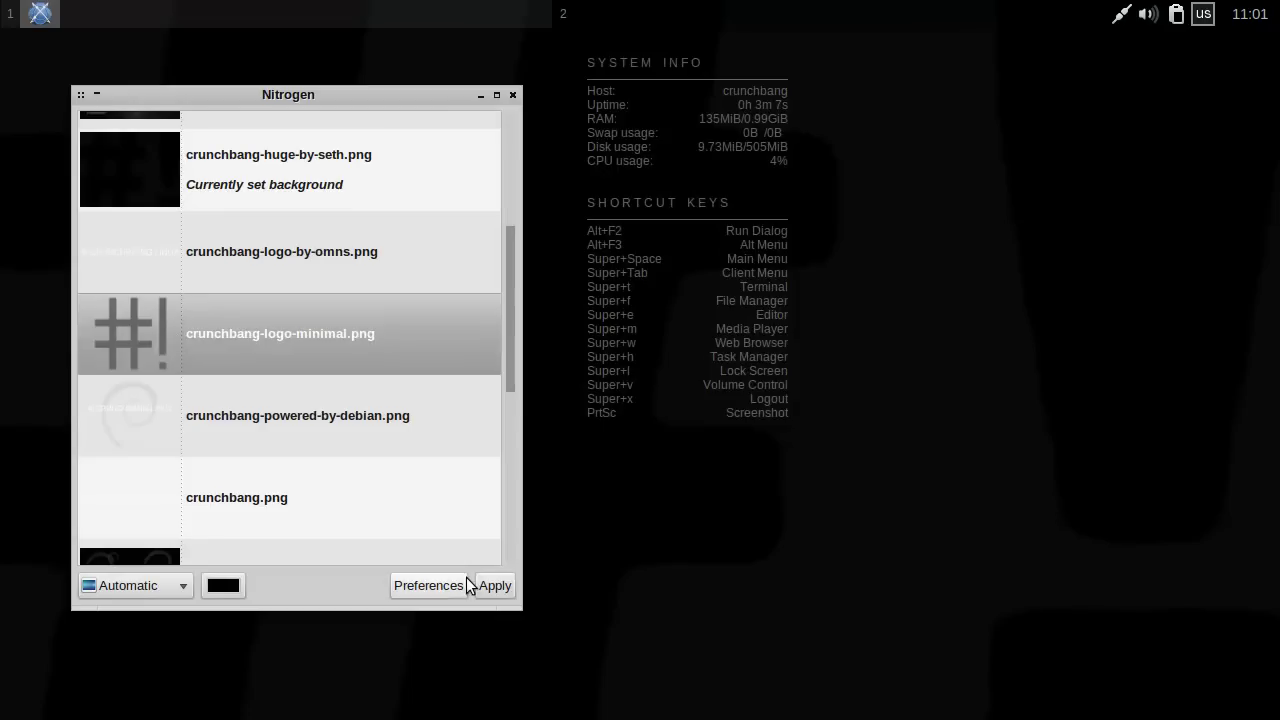
click(496, 585)
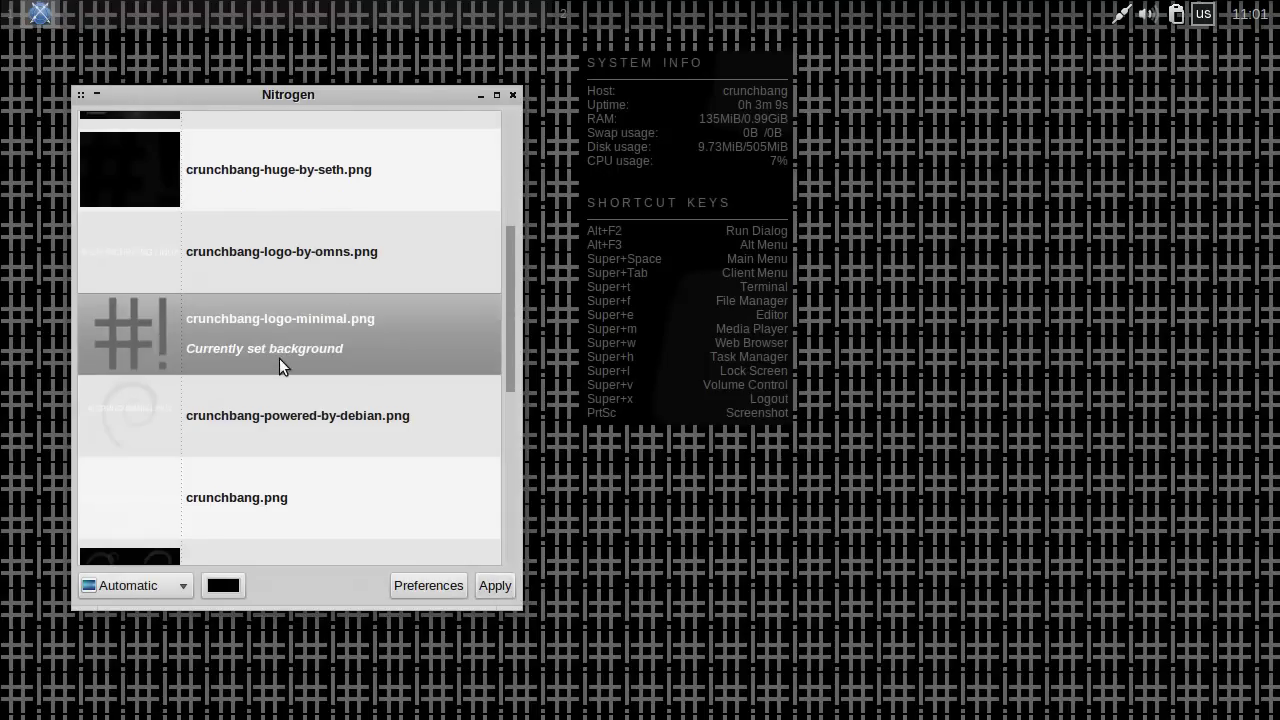
scroll(279, 358, down, 2)
click(125, 421)
click(495, 586)
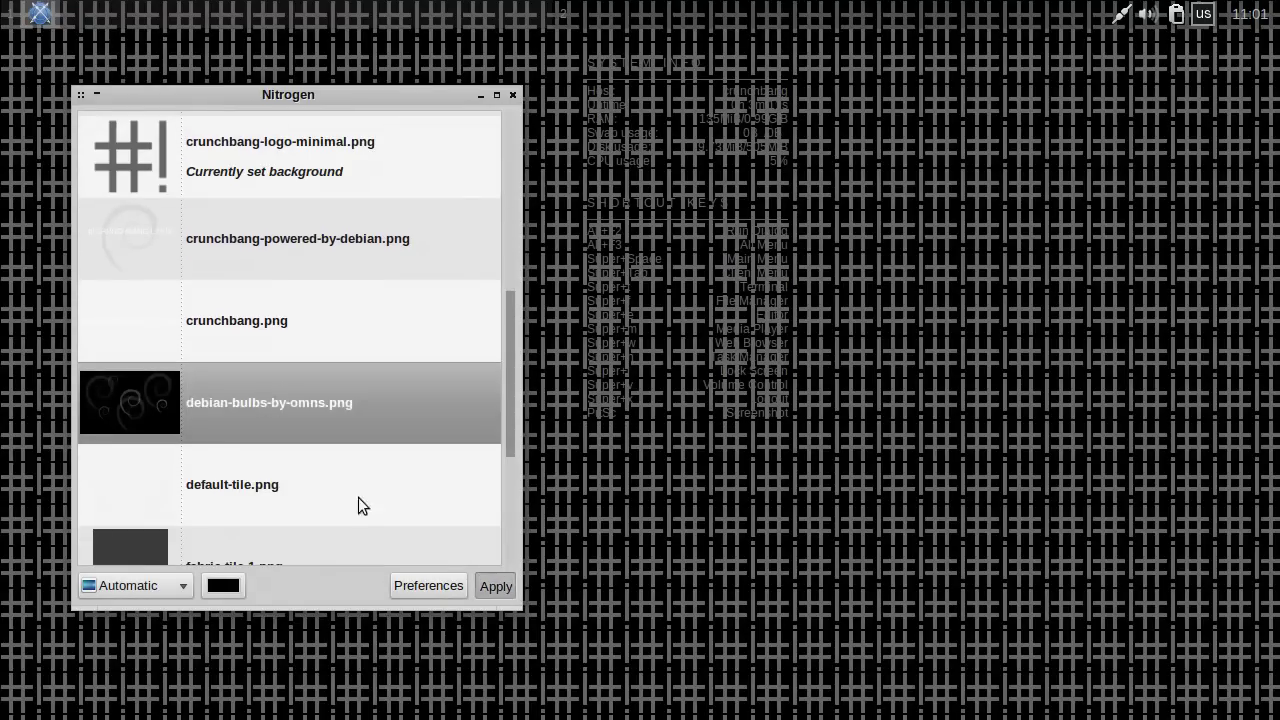
Step: Select fabric-tile-1.png, then apply velvet-noise.jpg as the wallpaper
scroll(254, 395, down, 2)
click(264, 388)
scroll(266, 388, down, 2)
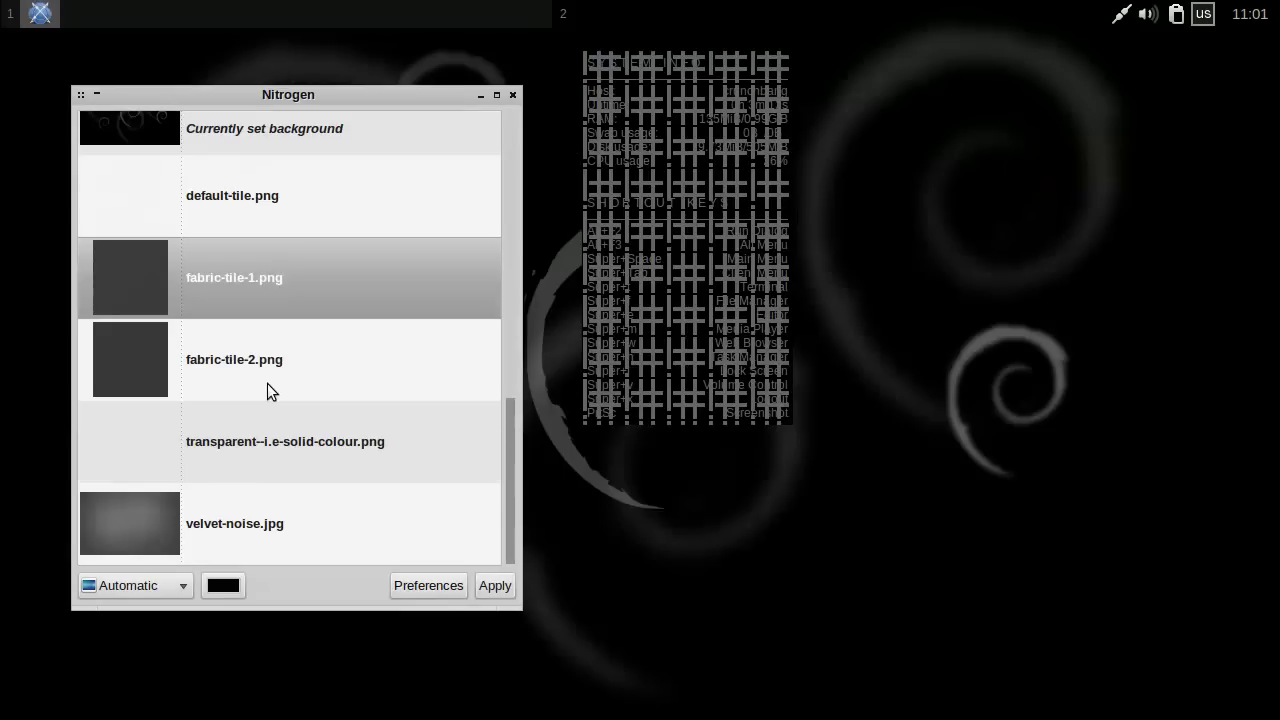
click(250, 545)
click(492, 586)
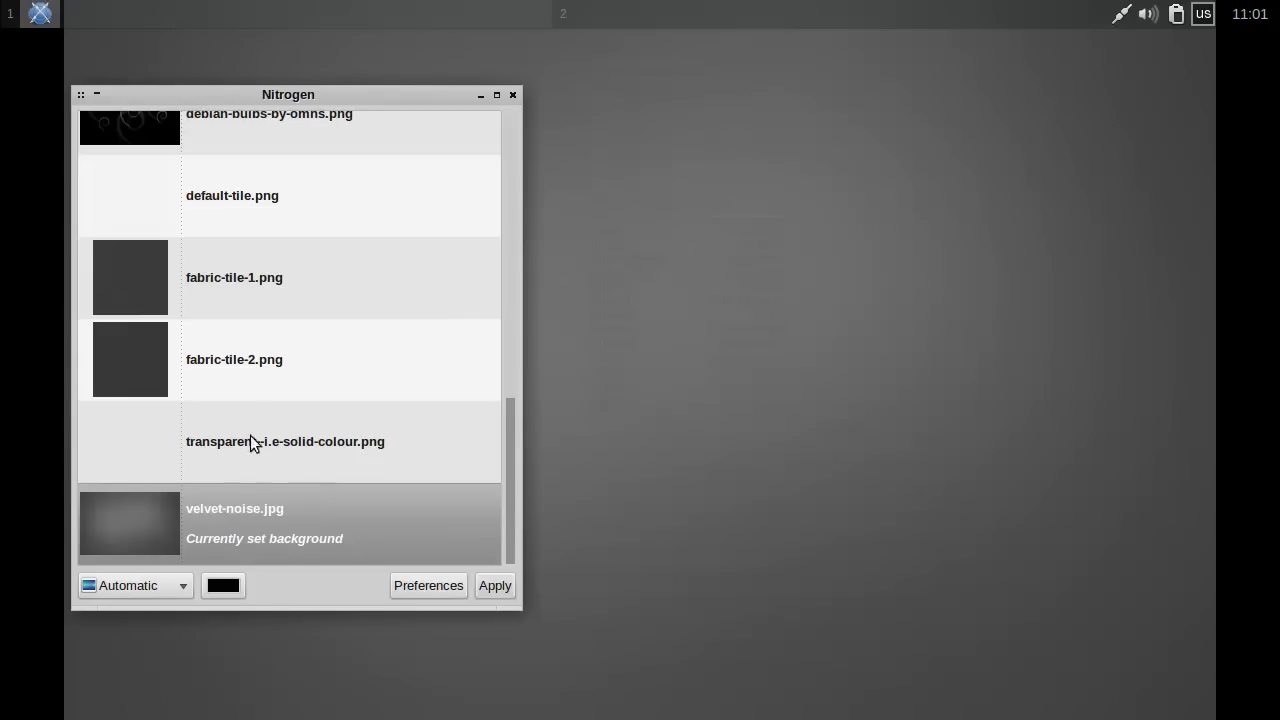
Step: Apply crunchbang-decrustification-services.png as the final wallpaper and close Nitrogen
click(254, 370)
scroll(360, 380, up, 10)
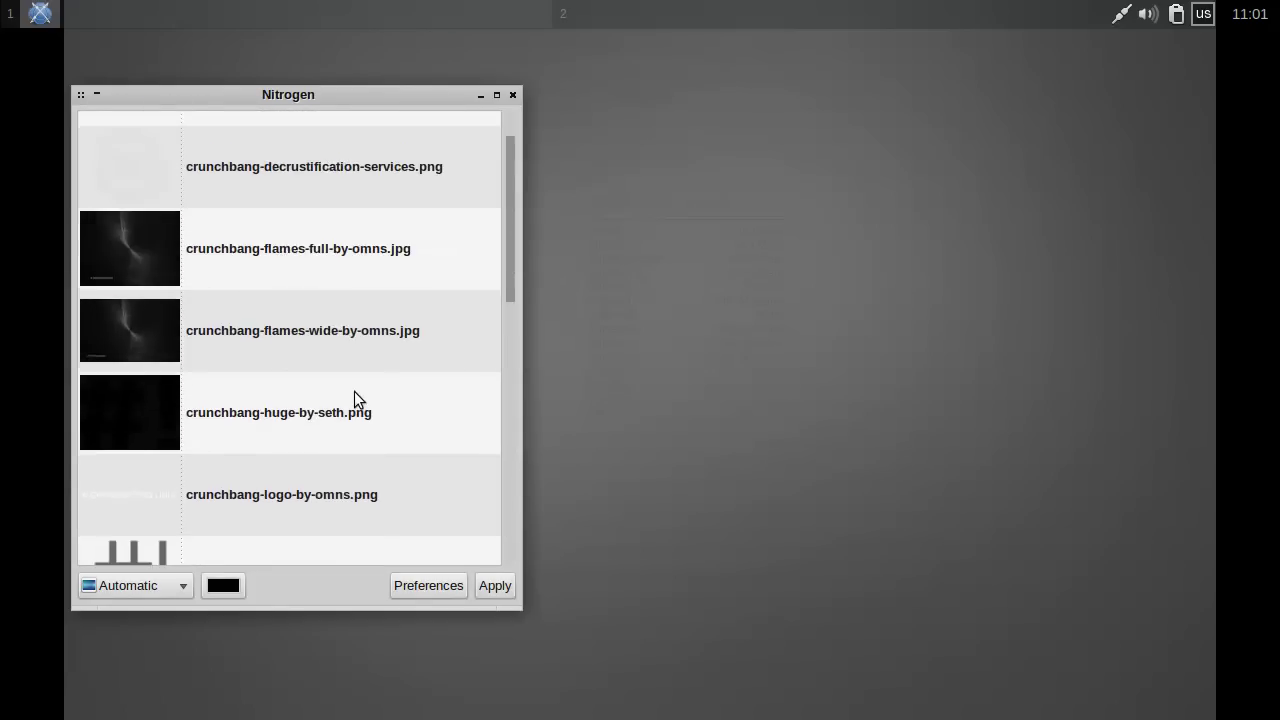
click(281, 268)
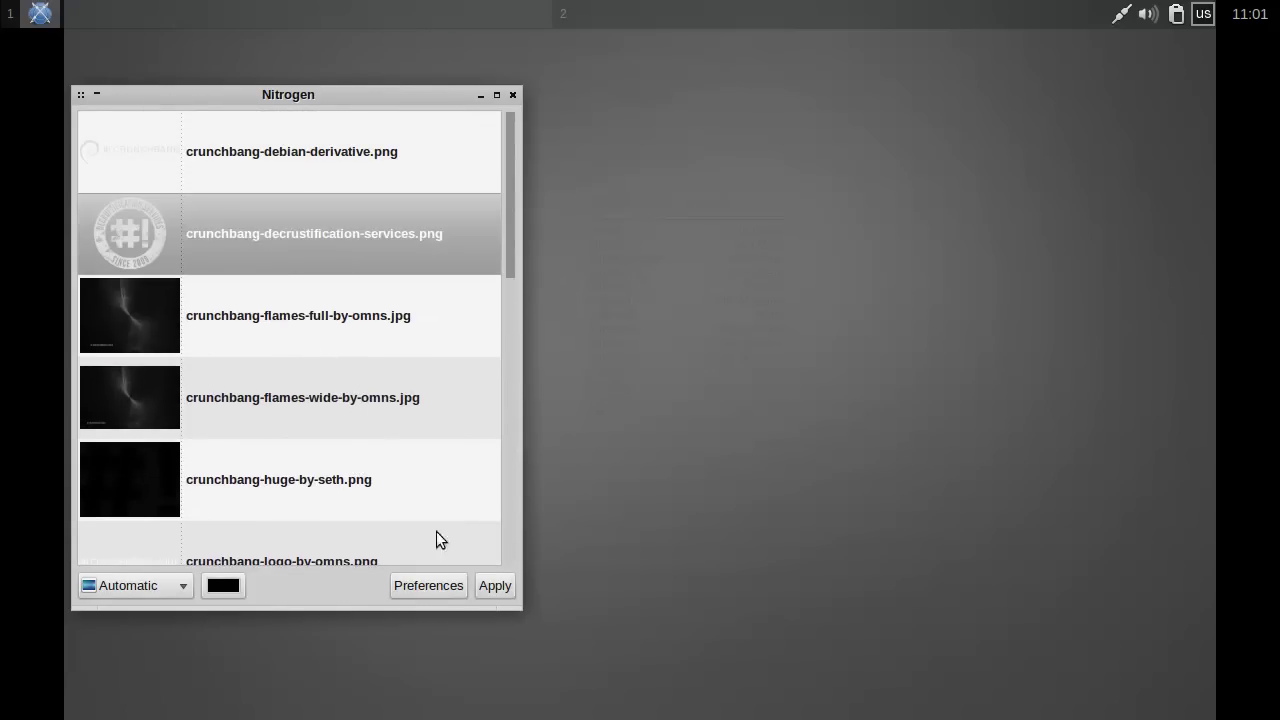
click(504, 596)
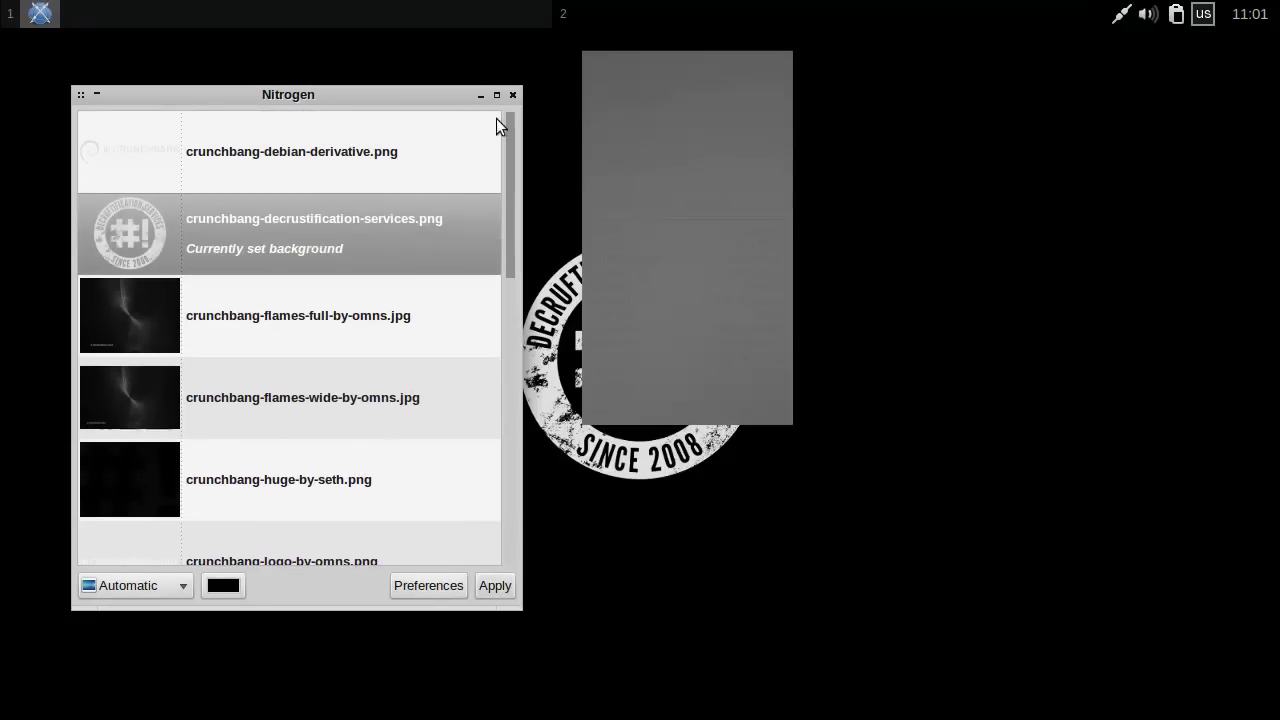
click(513, 95)
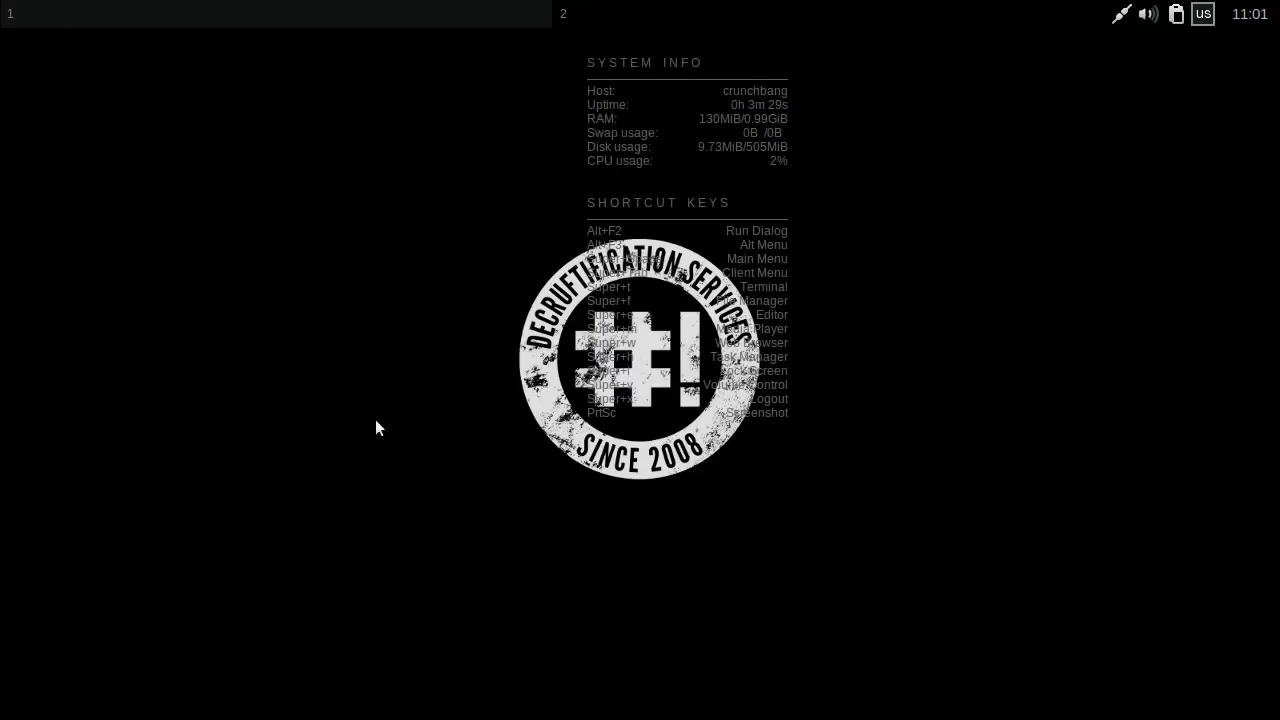
Step: Choose Restart Conky from the desktop menu's Settings > Conky submenu
right_click(283, 376)
mouse_move(347, 297)
mouse_move(449, 320)
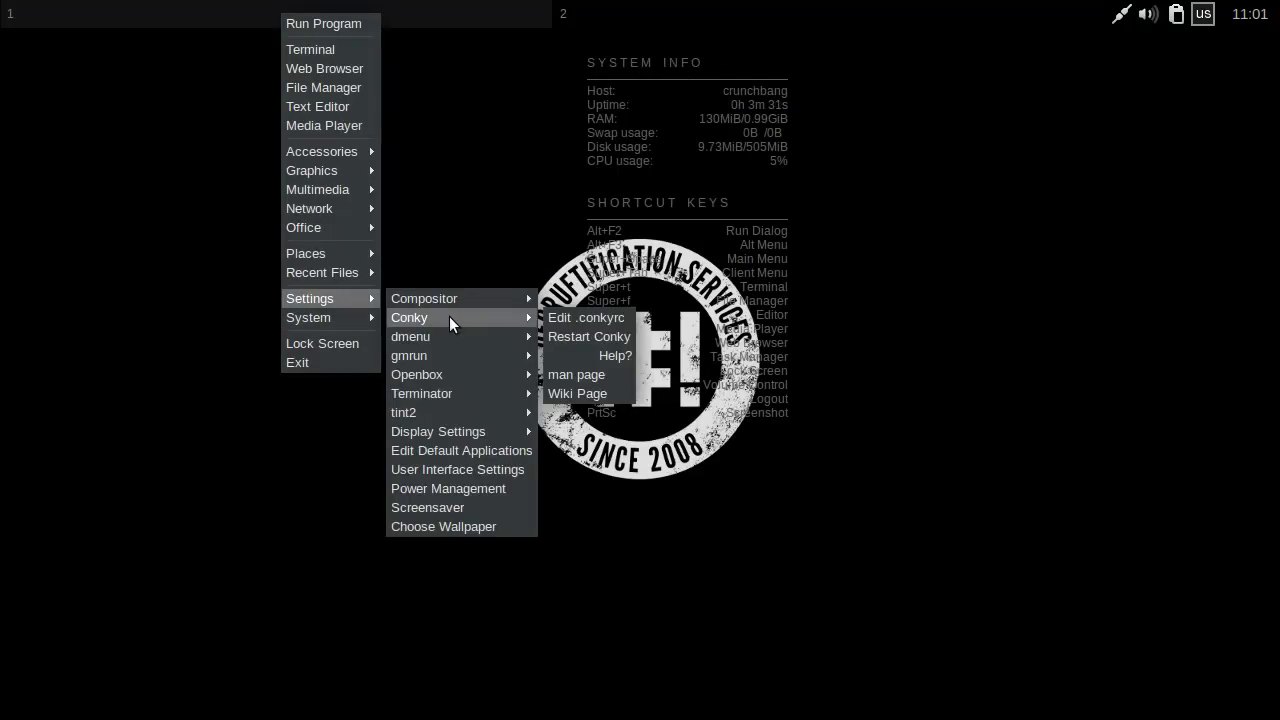
click(587, 337)
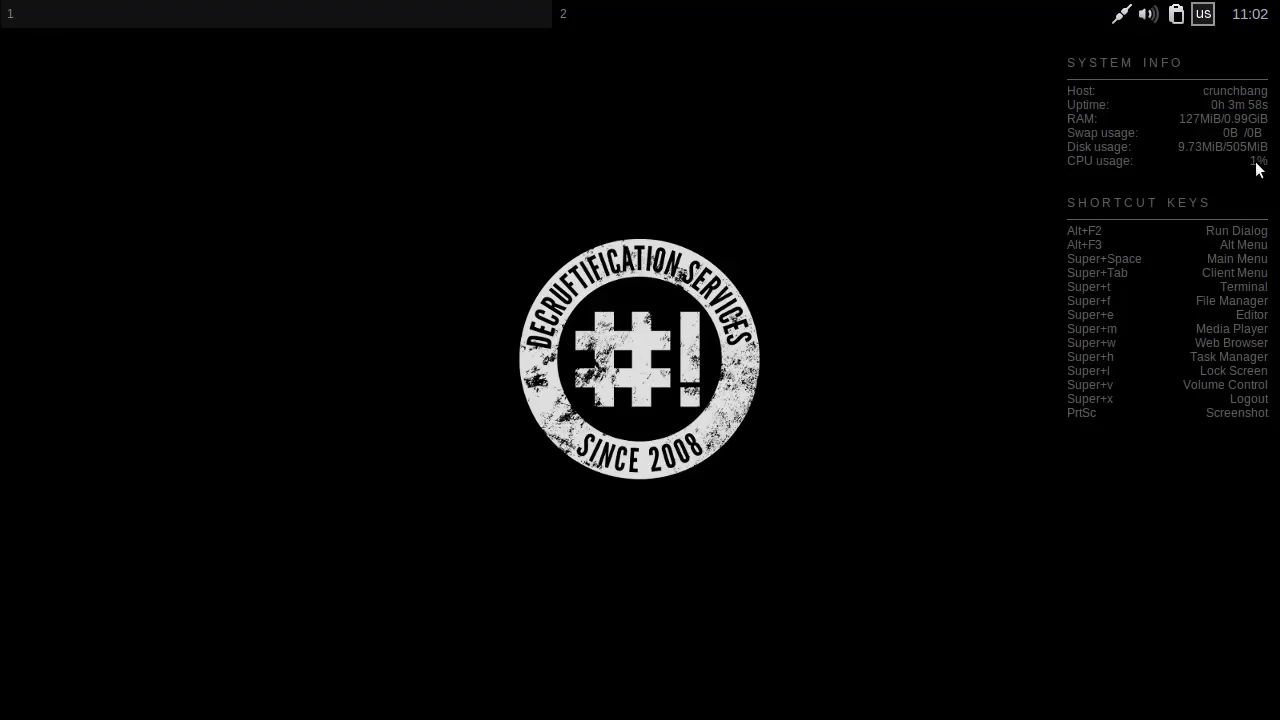
right_click(142, 231)
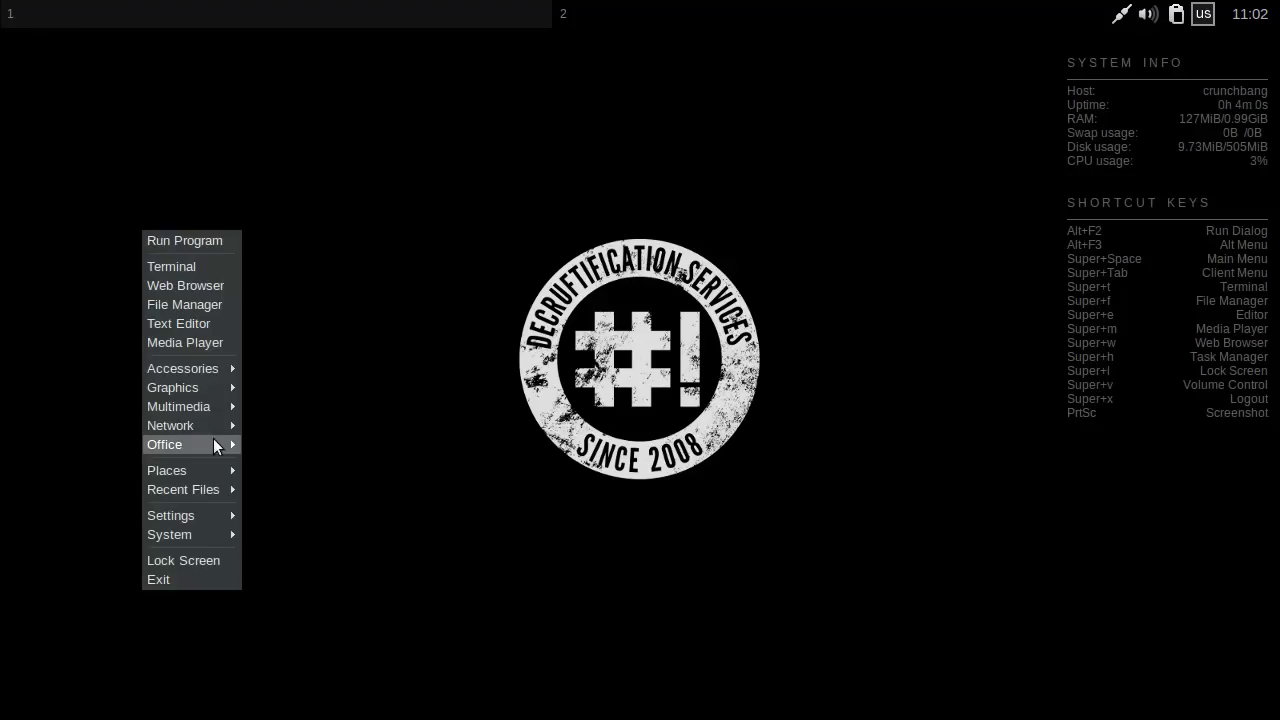
mouse_move(210, 390)
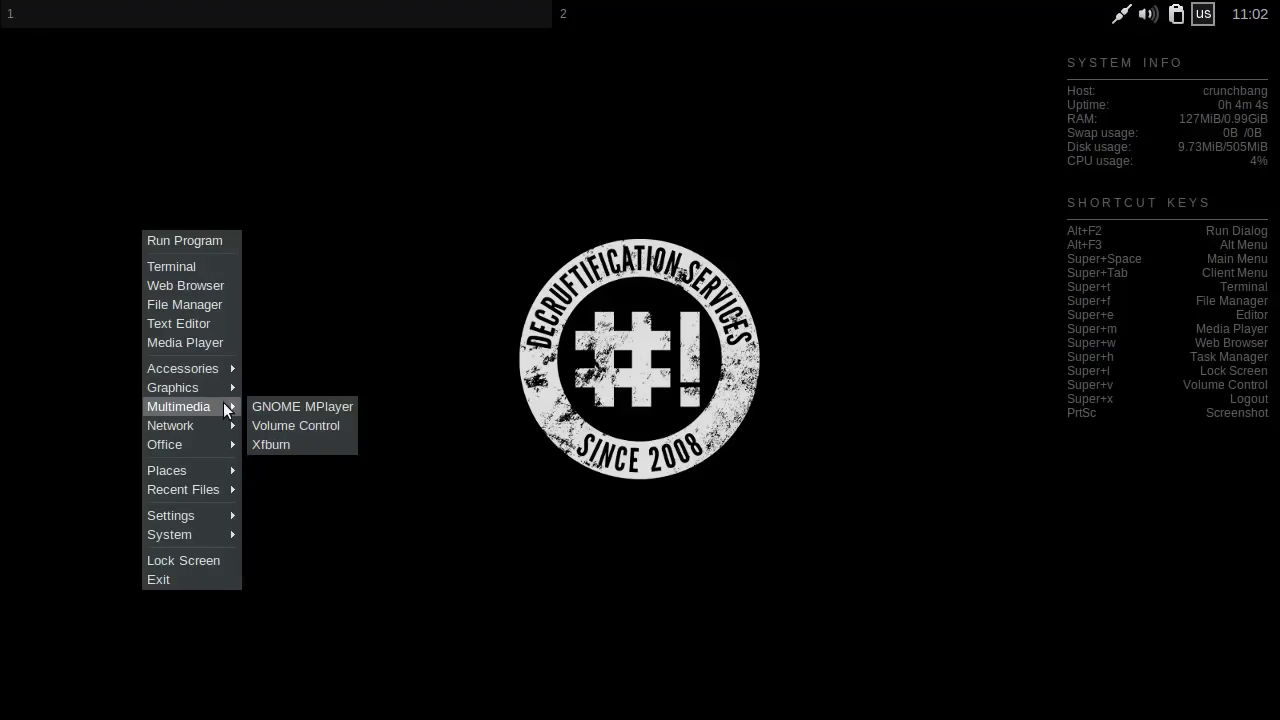
mouse_move(220, 421)
mouse_move(314, 428)
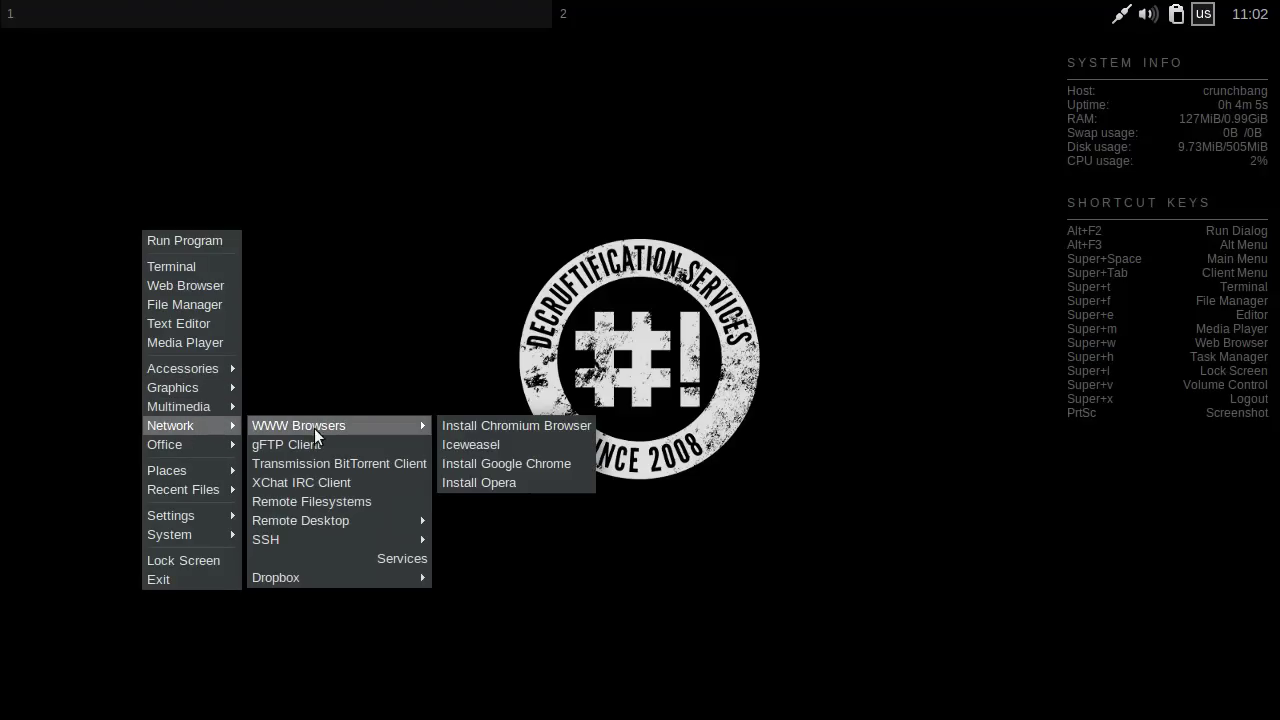
click(508, 449)
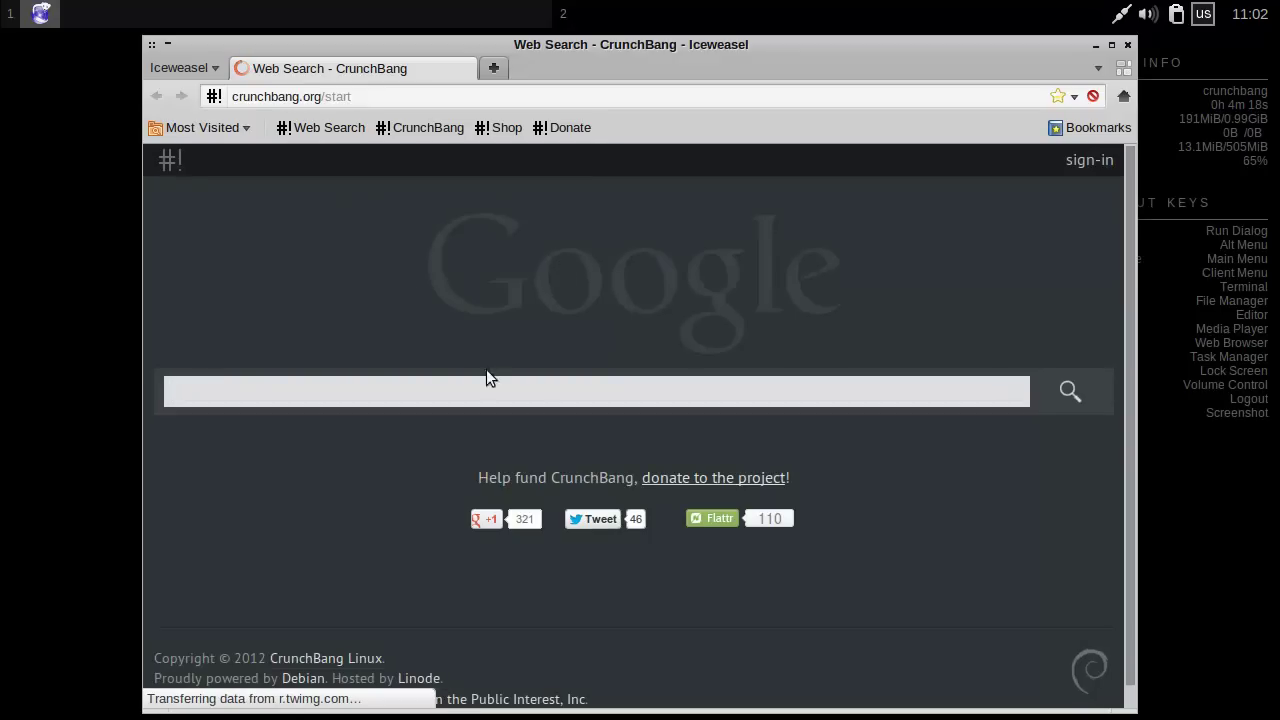
click(1127, 44)
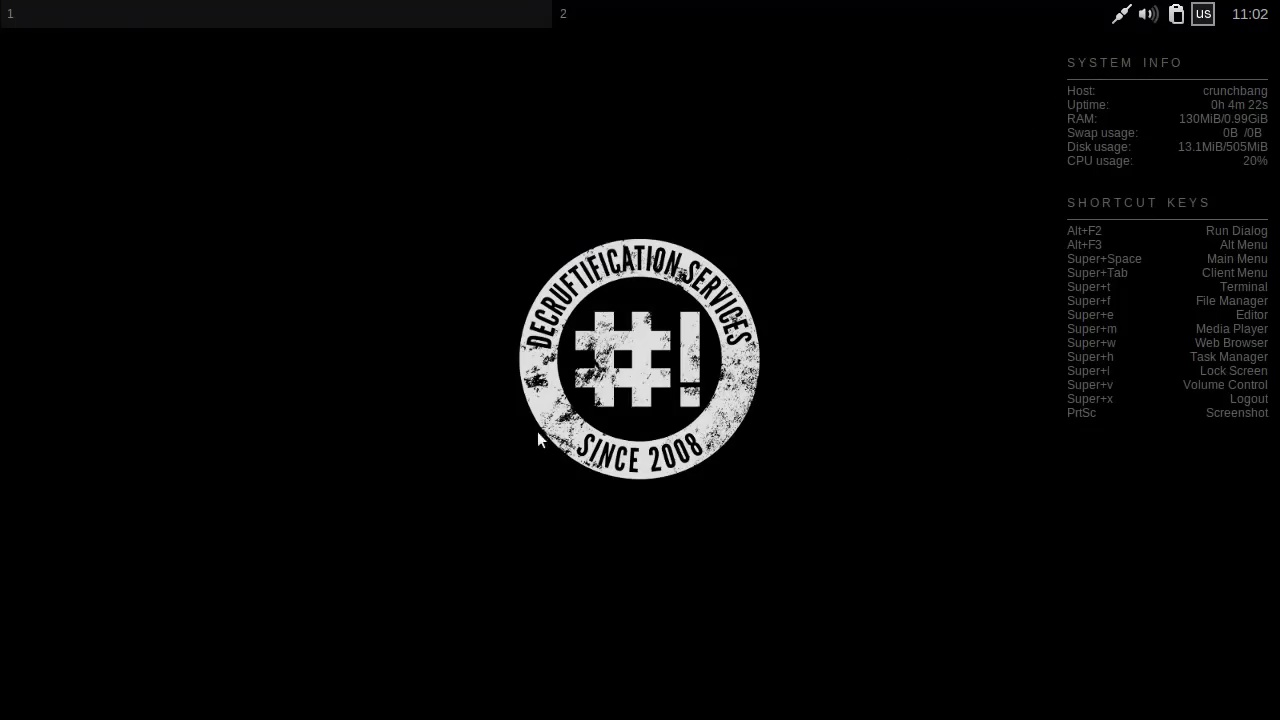